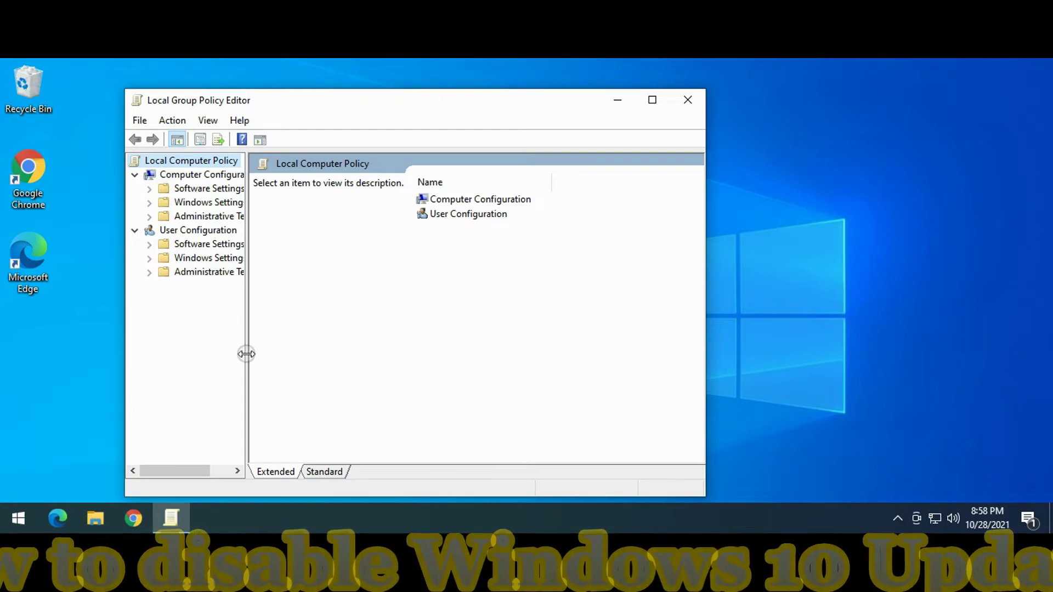
# Step: Open the Windows Update policies under Computer Configuration, Administrative Templates, Windows Components, in a widened window, and show them in Standard view
pyautogui.moveTo(246, 354); pyautogui.dragTo(319, 354)
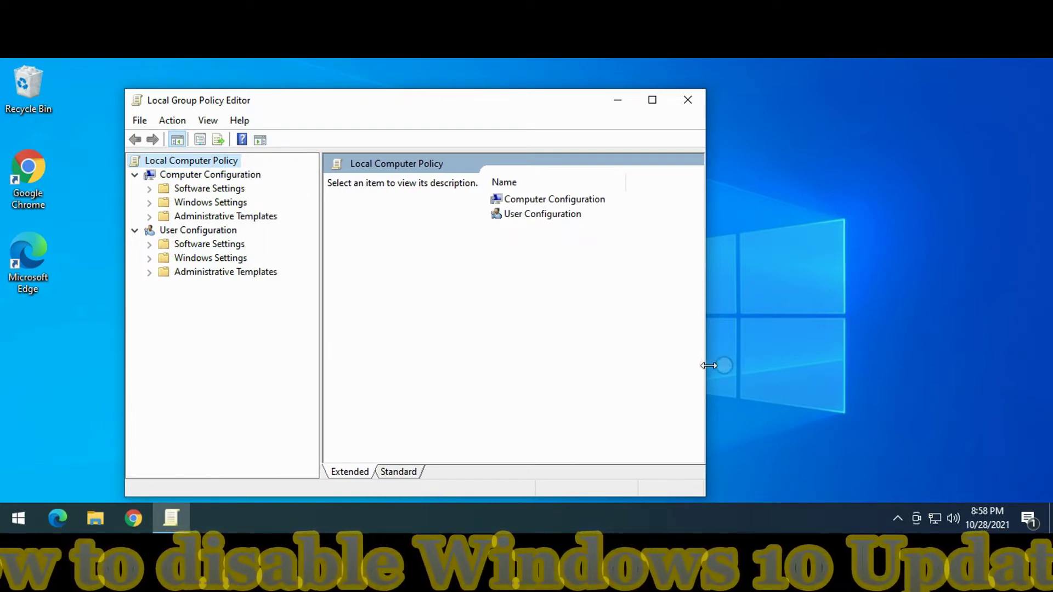
pyautogui.moveTo(708, 365); pyautogui.dragTo(892, 361)
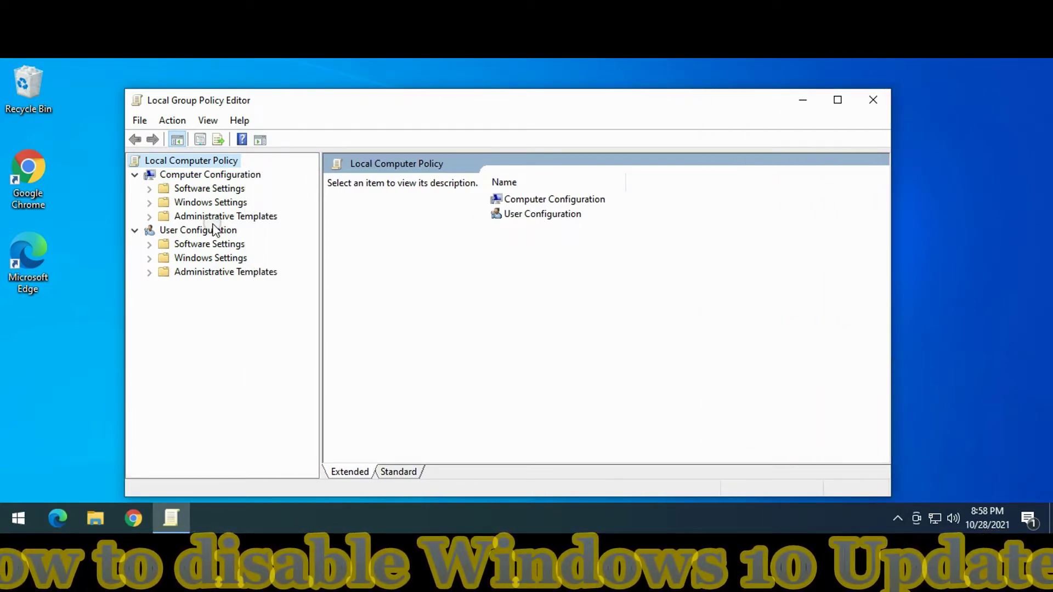
pyautogui.click(149, 217)
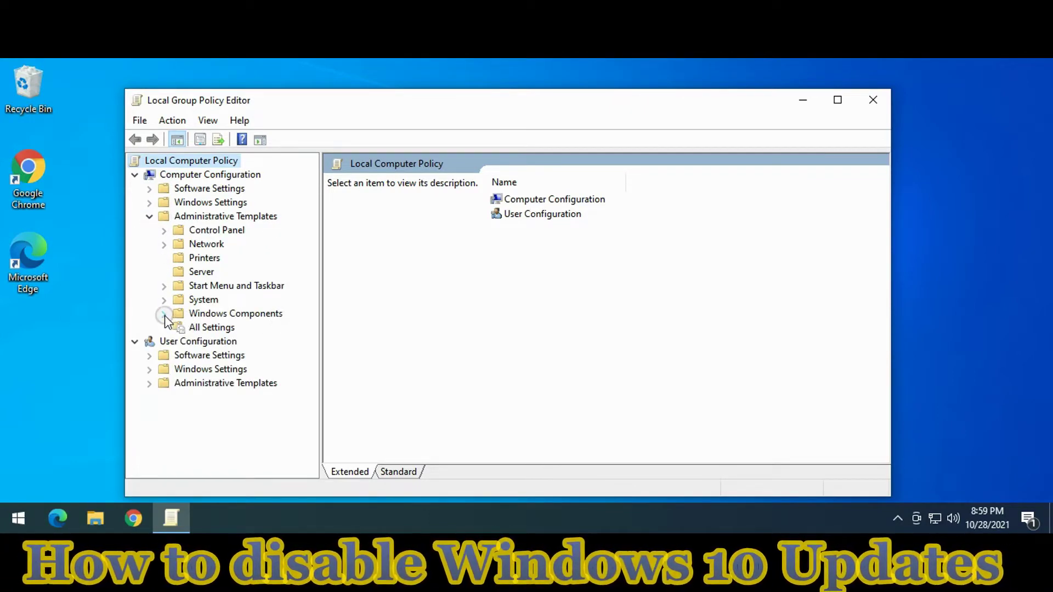
pyautogui.click(164, 315)
pyautogui.moveTo(311, 244); pyautogui.dragTo(315, 453)
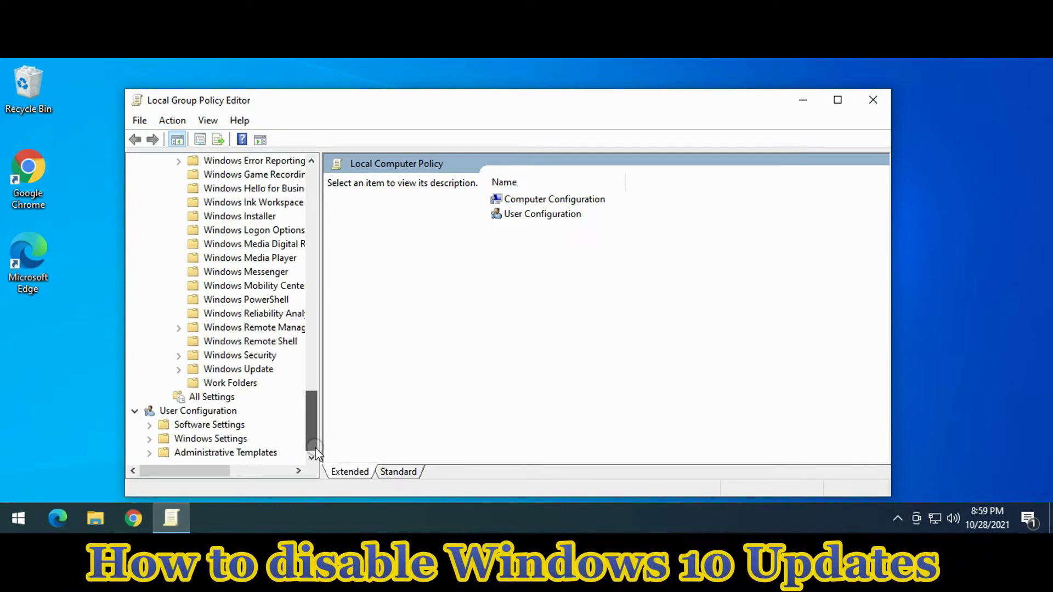
pyautogui.click(262, 371)
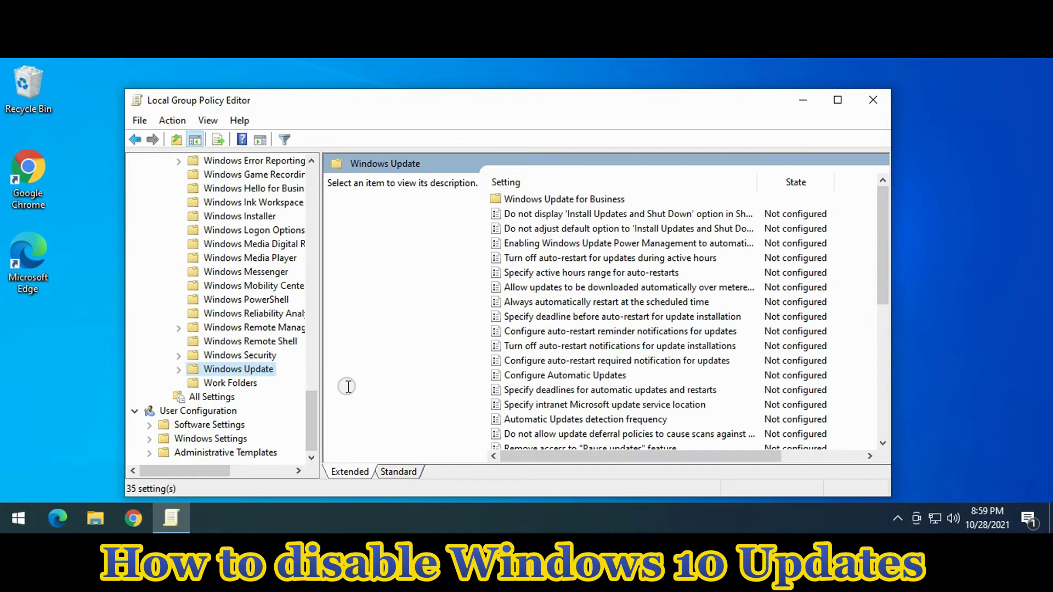
pyautogui.click(396, 472)
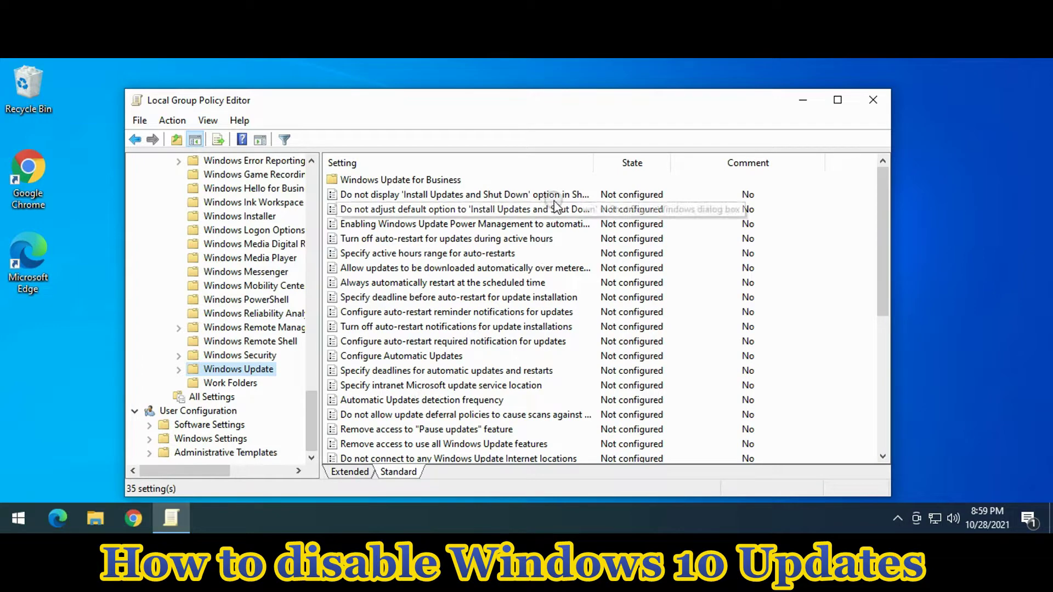
# Step: Set the policy "Do not display 'Install Updates and Shut Down' option in Shut Down Windows dialog box" to Disabled
pyautogui.rightClick(496, 199)
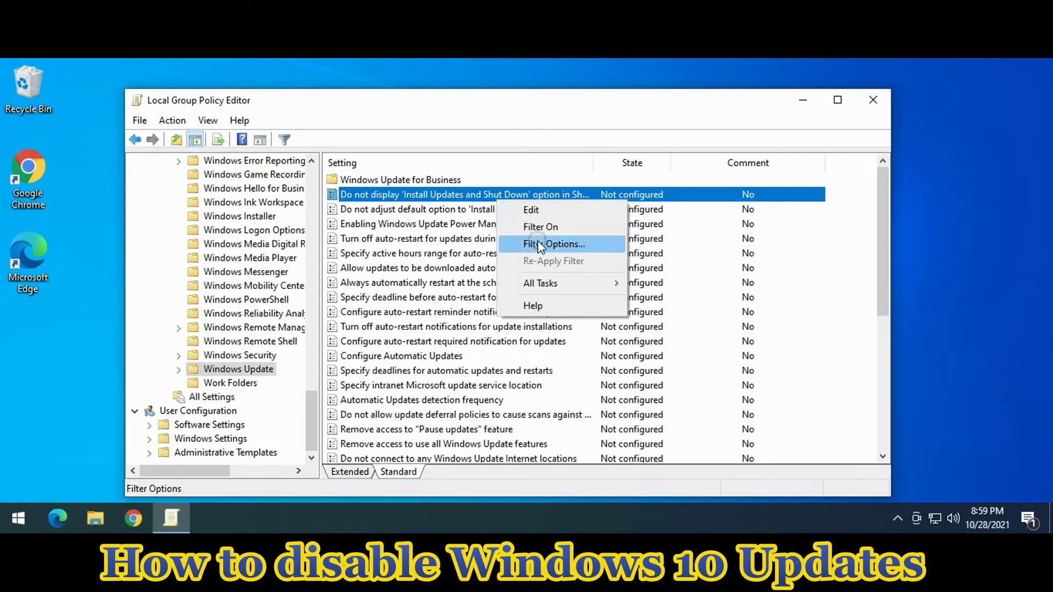
pyautogui.click(532, 210)
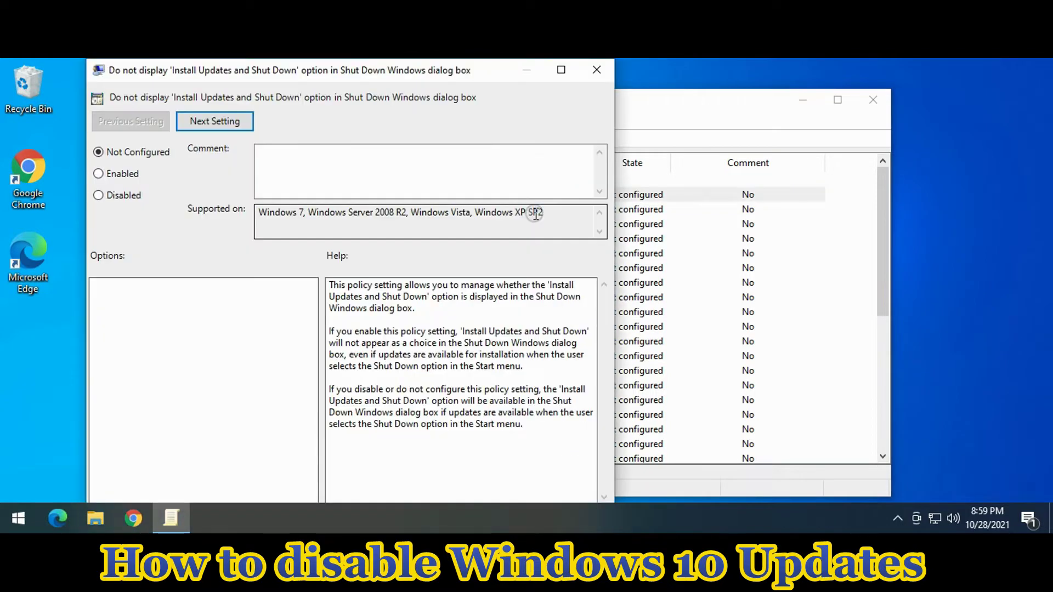
pyautogui.moveTo(503, 78); pyautogui.dragTo(575, 91)
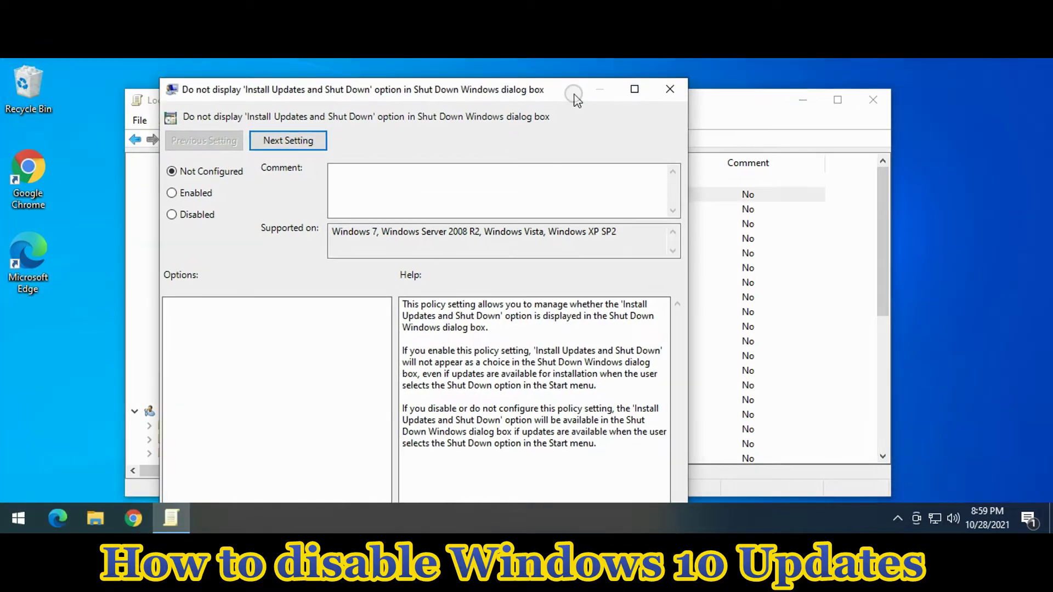
pyautogui.click(198, 215)
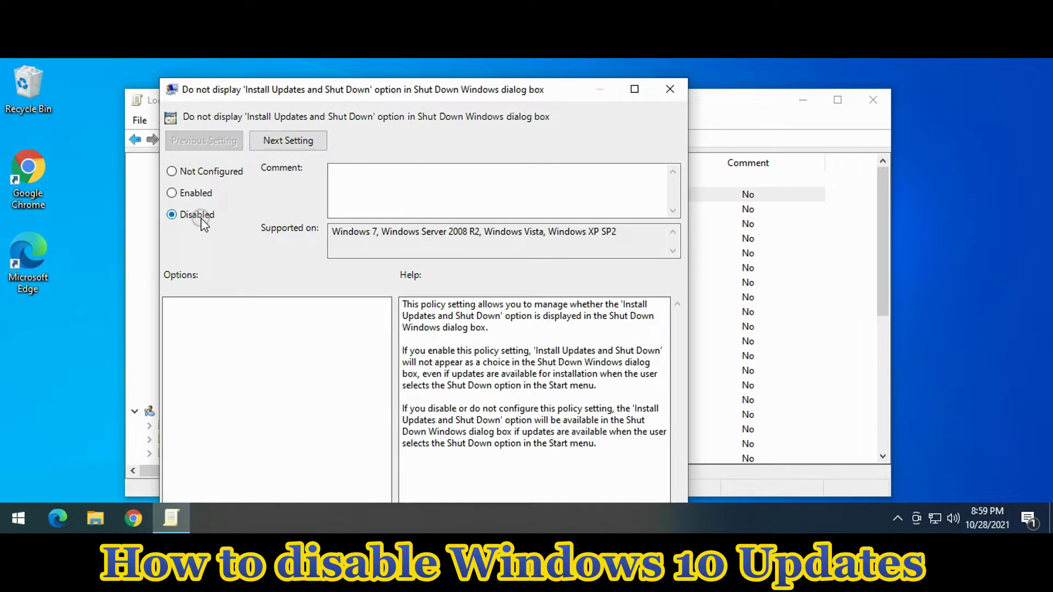
pyautogui.moveTo(557, 91); pyautogui.dragTo(560, 59)
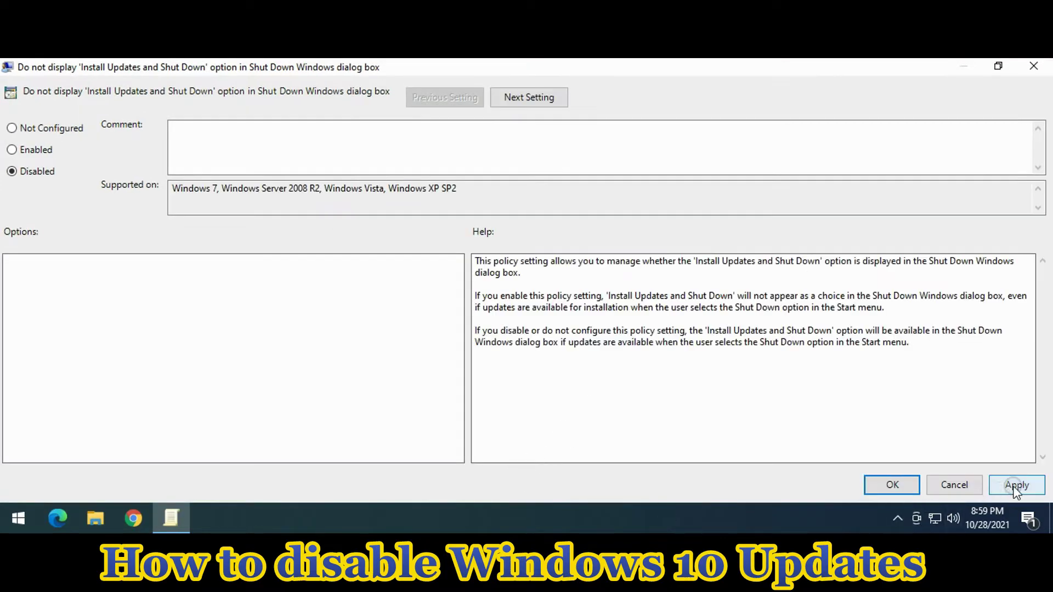
pyautogui.click(891, 485)
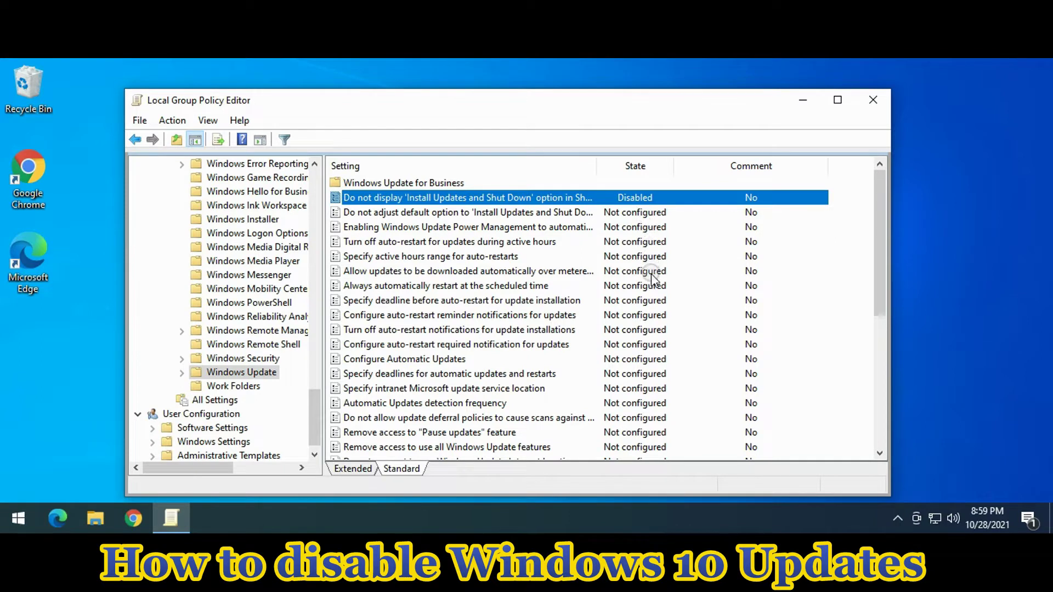
# Step: Set the policy "Always automatically restart at the scheduled time" to Disabled and apply it
pyautogui.click(628, 286)
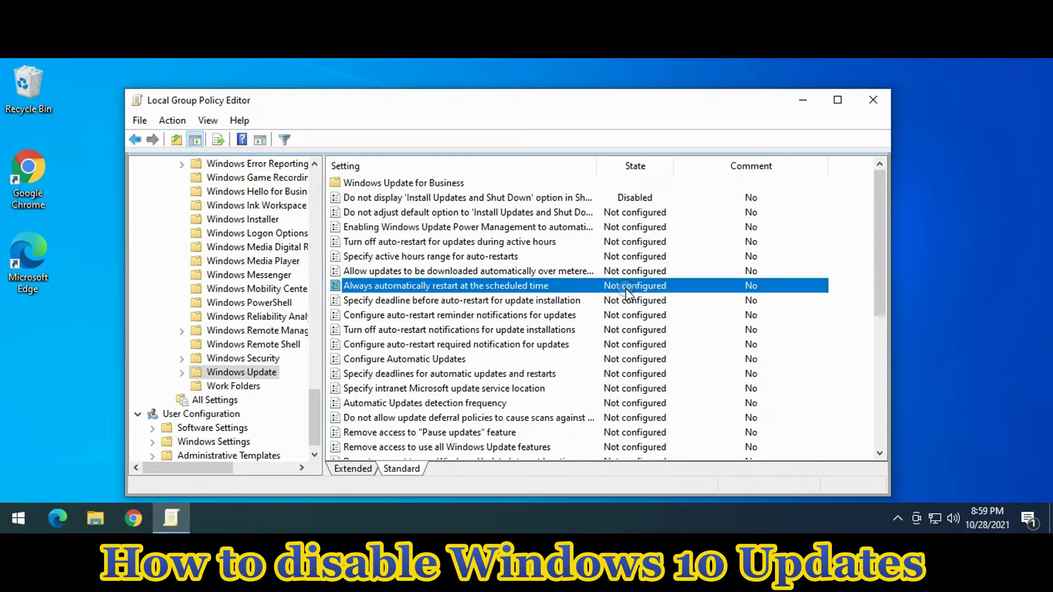
pyautogui.rightClick(590, 291)
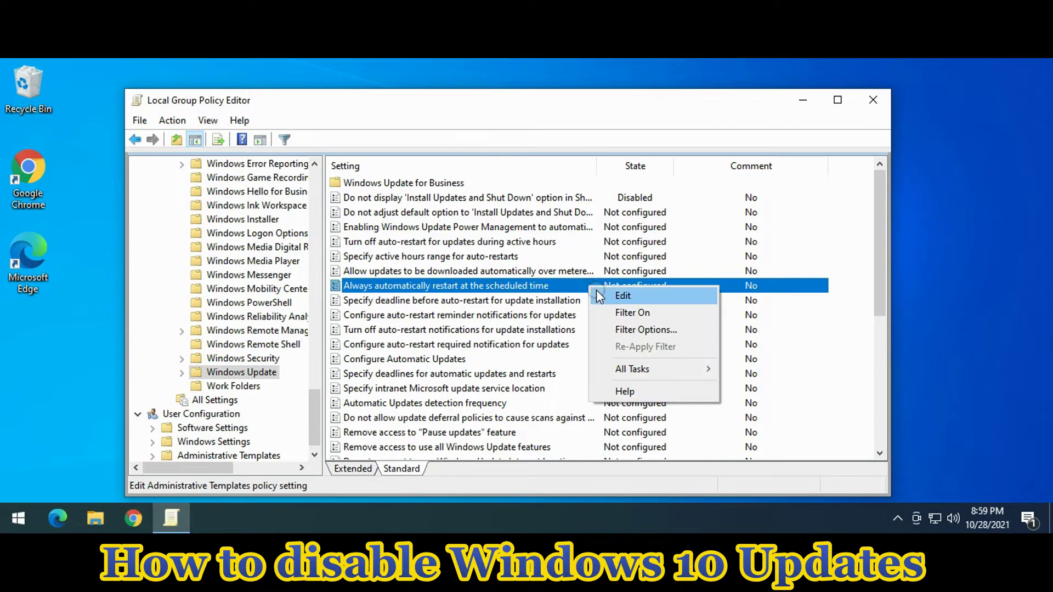
pyautogui.click(606, 295)
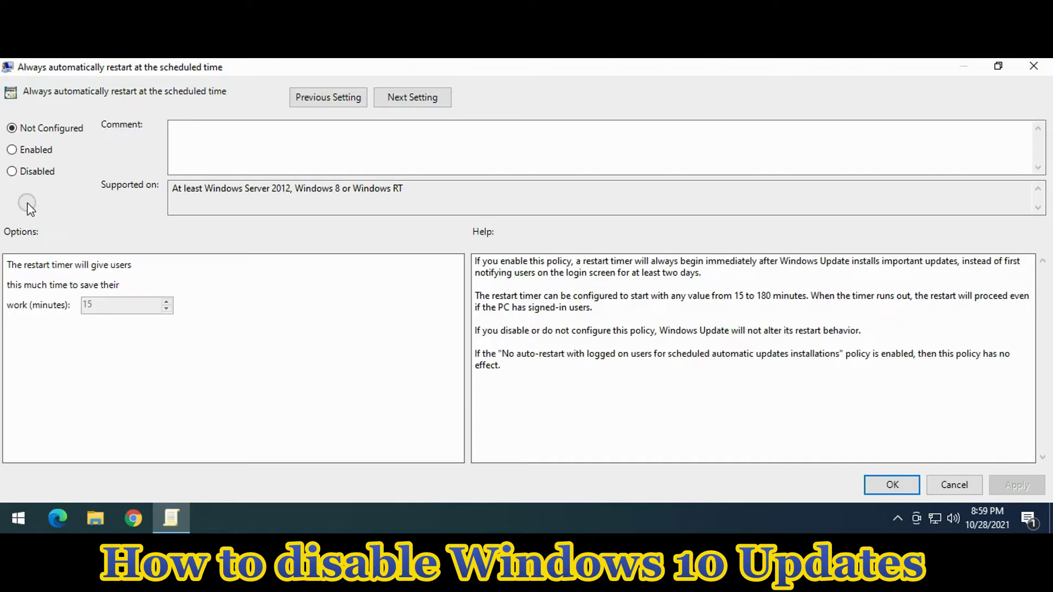
pyautogui.click(34, 171)
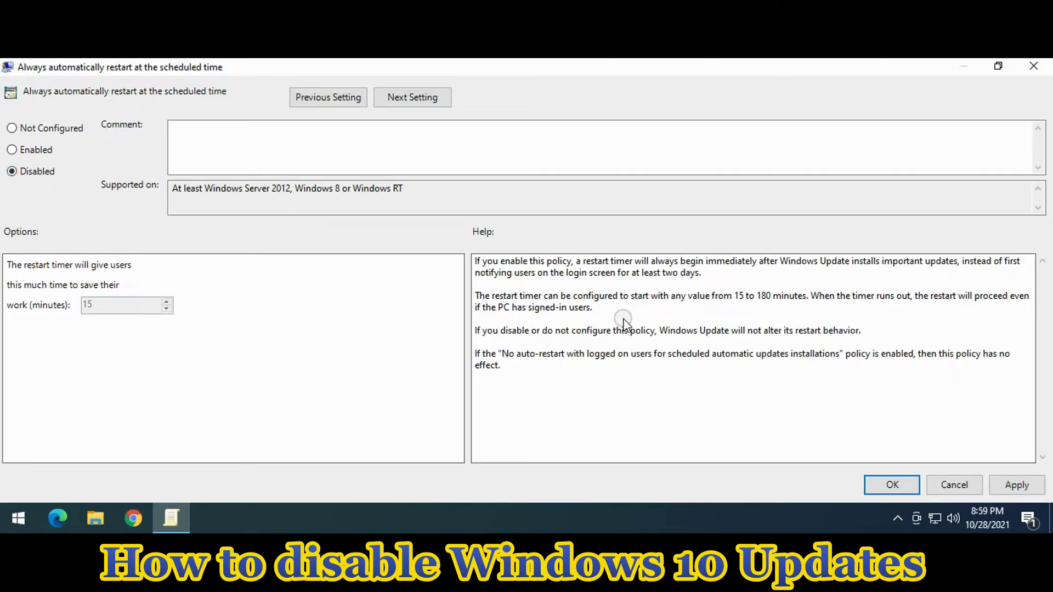
pyautogui.click(1016, 485)
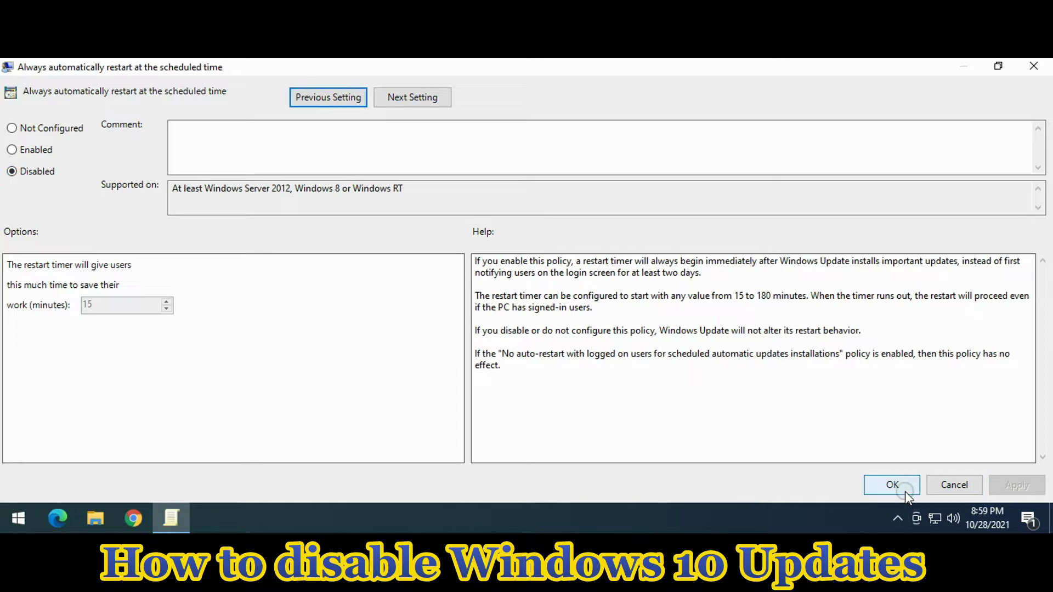
pyautogui.click(892, 485)
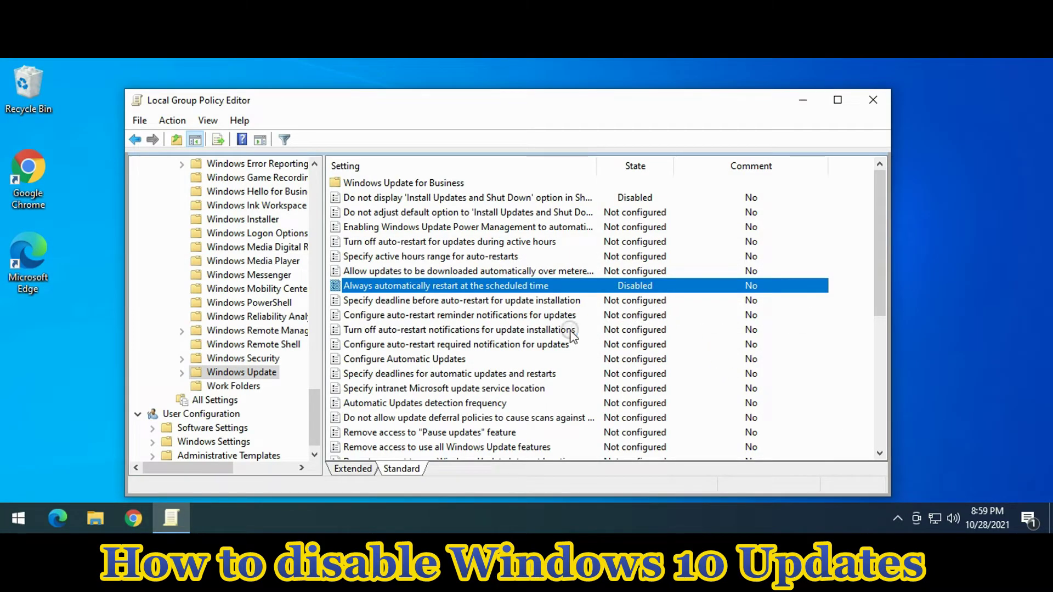
# Step: Set the policy "Turn off auto-restart notifications for update installations" to Disabled and apply it
pyautogui.rightClick(615, 332)
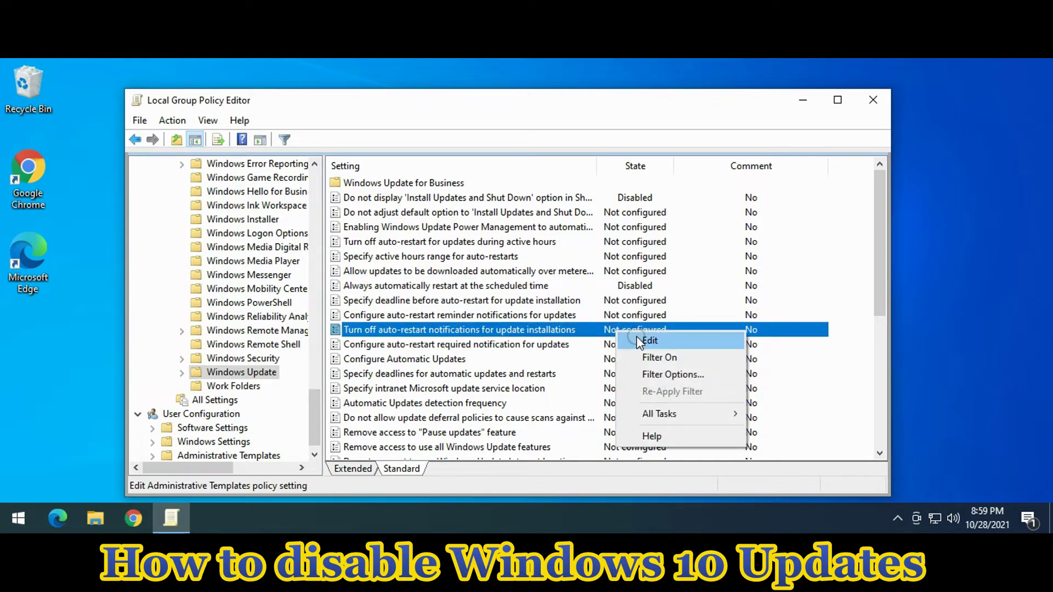
pyautogui.click(640, 341)
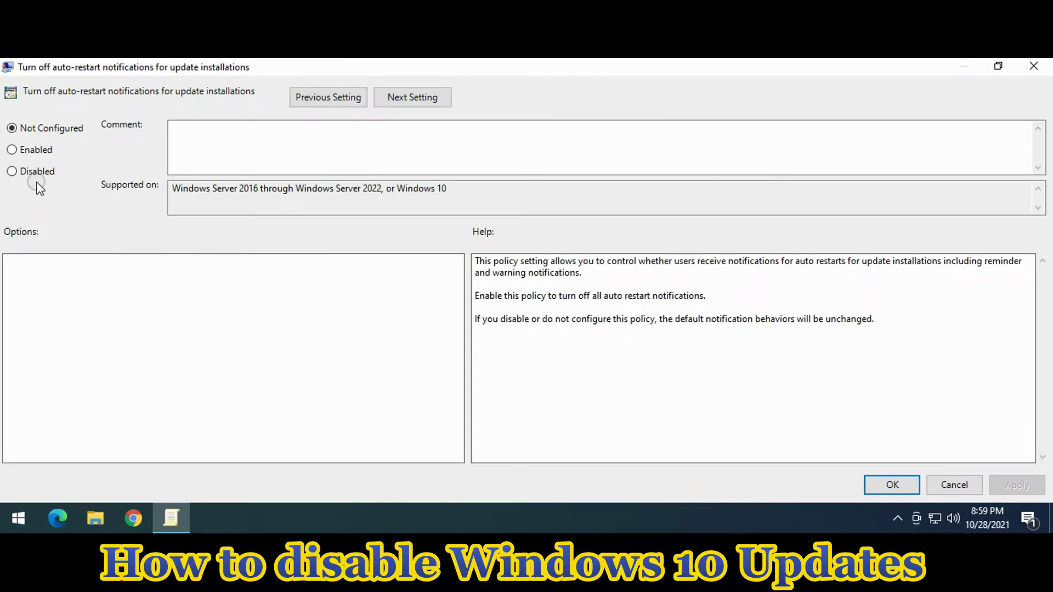
pyautogui.click(34, 173)
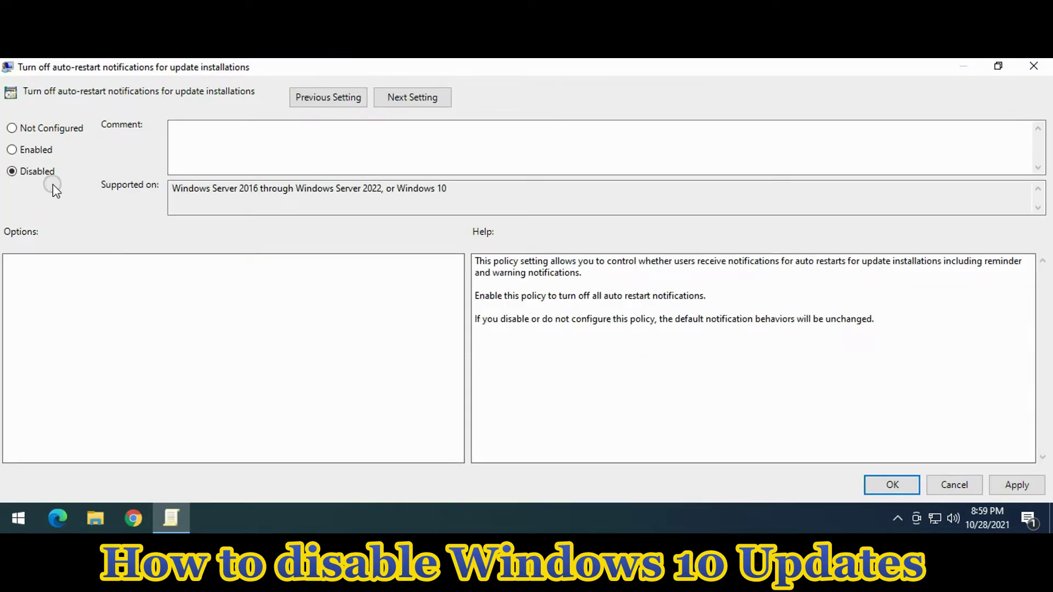
pyautogui.click(1024, 486)
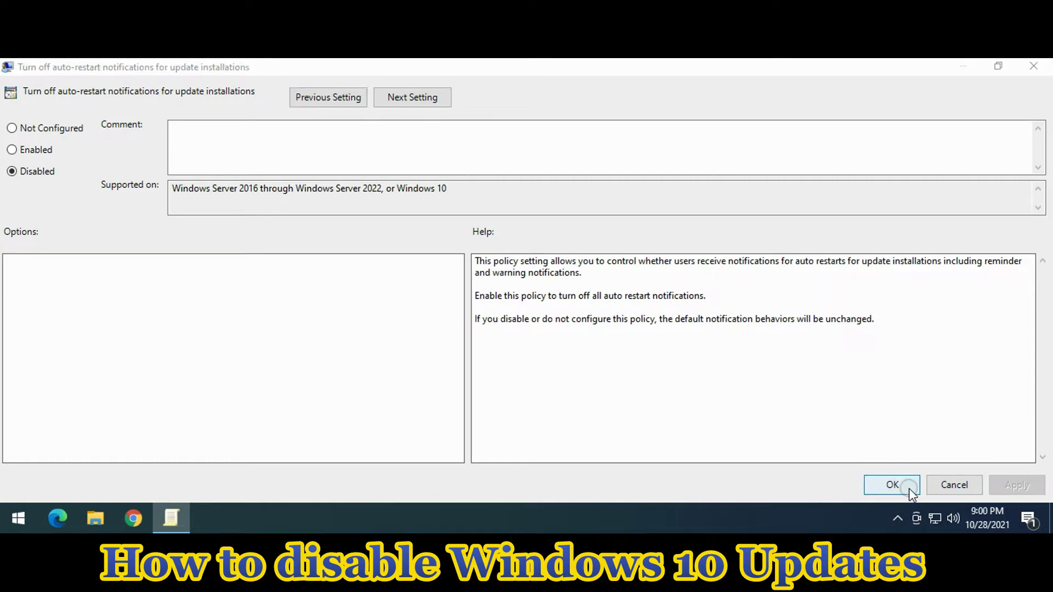
pyautogui.click(906, 487)
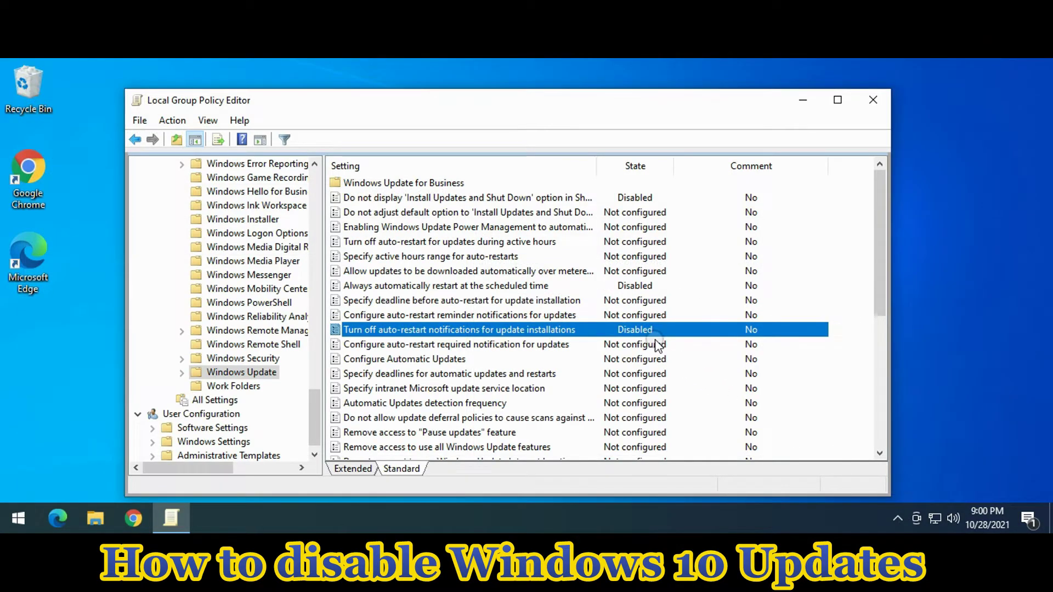
# Step: Set the policy "Configure Automatic Updates" to Disabled and apply it
pyautogui.click(629, 360)
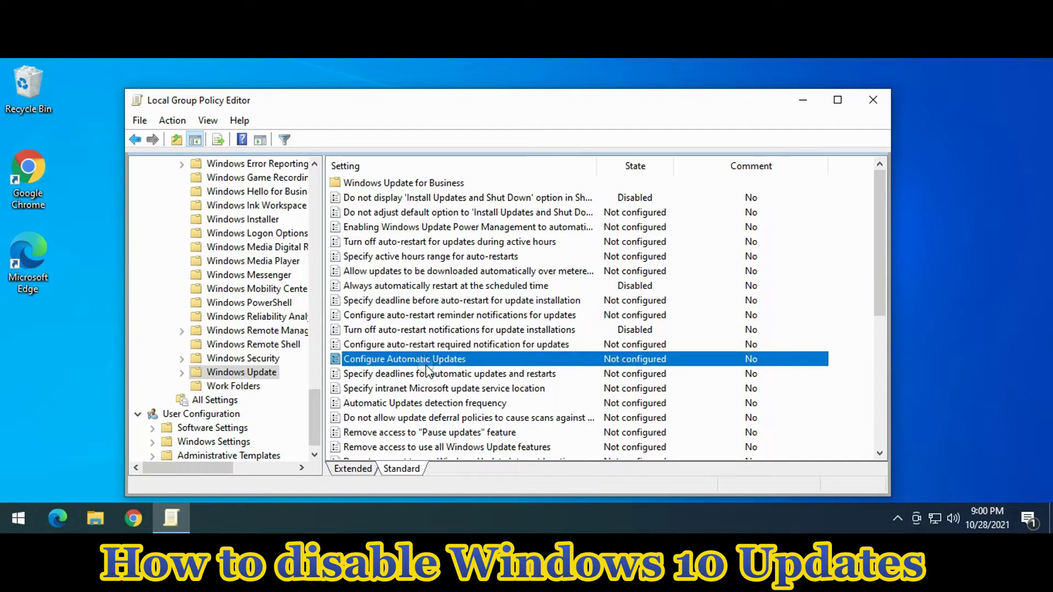
pyautogui.rightClick(624, 362)
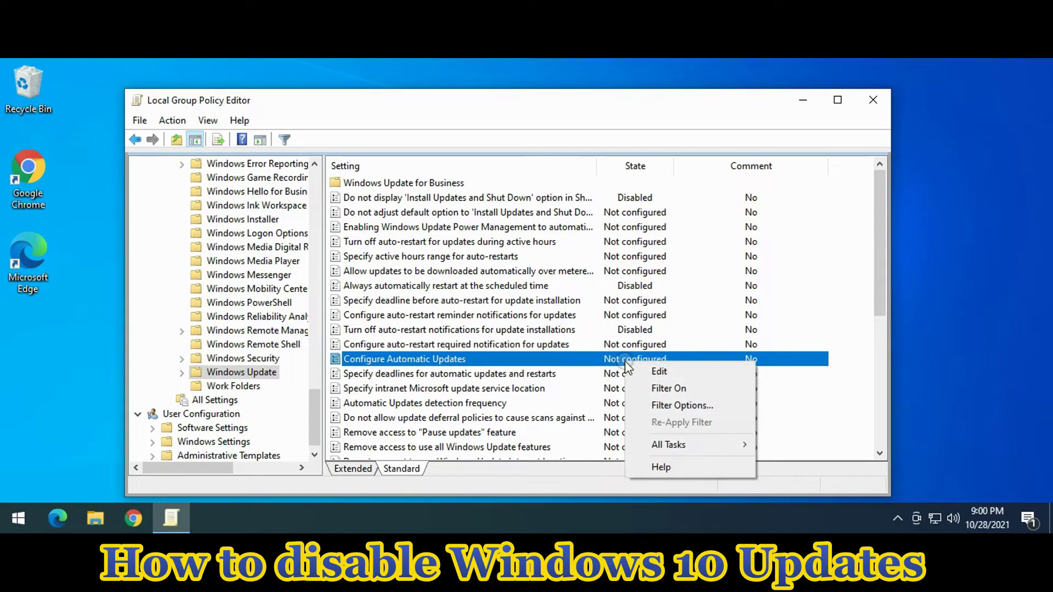
pyautogui.click(669, 372)
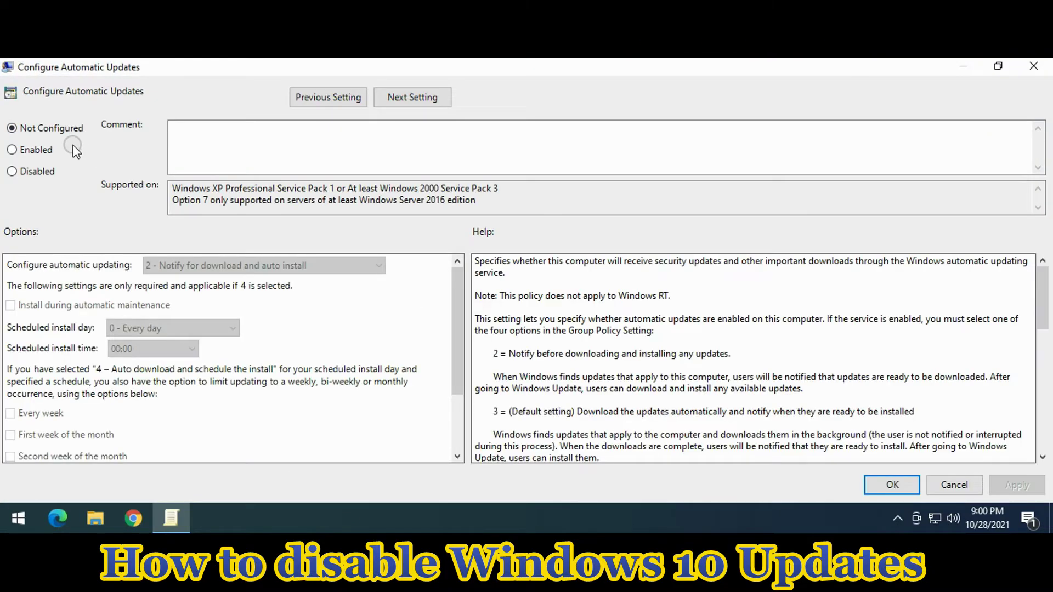
pyautogui.click(48, 173)
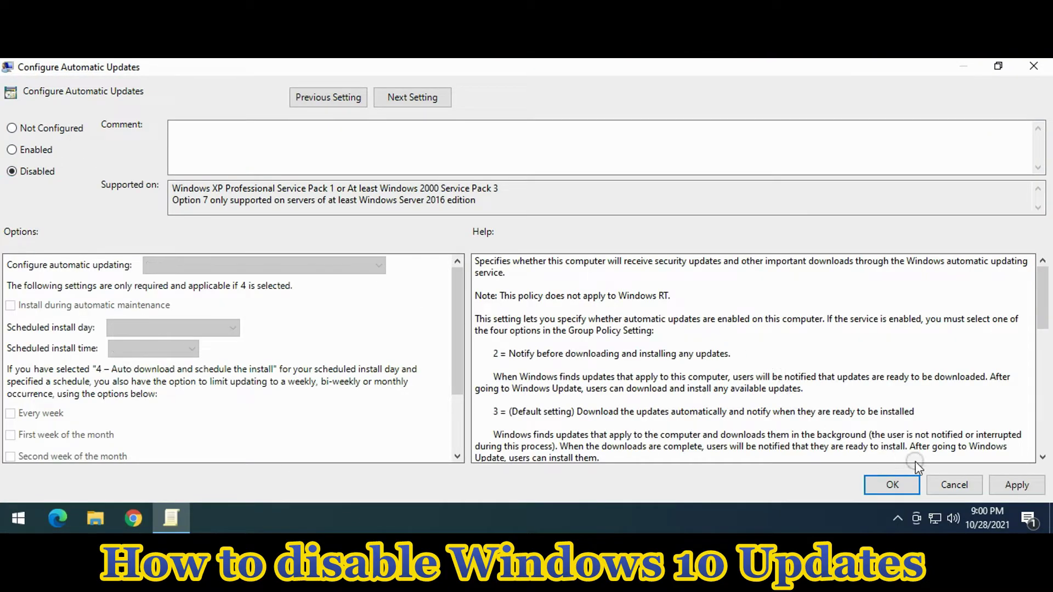
pyautogui.click(1010, 488)
pyautogui.click(899, 483)
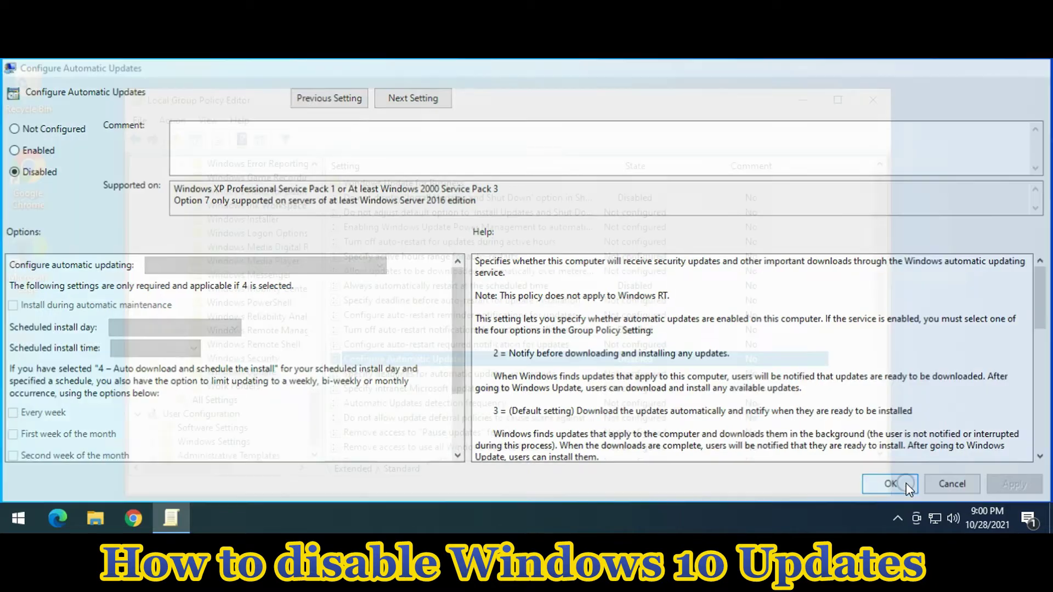
# Step: Set the policy "Do not allow update deferral policies to cause scans against Windows Update" to Disabled and apply it
pyautogui.scroll(-2, 701, 415)
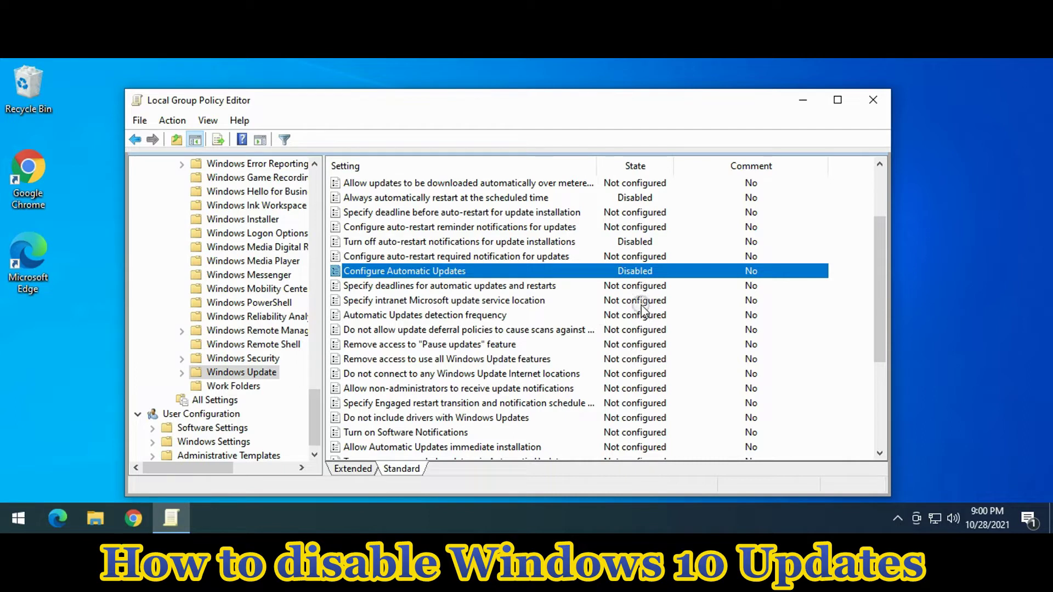
pyautogui.click(539, 331)
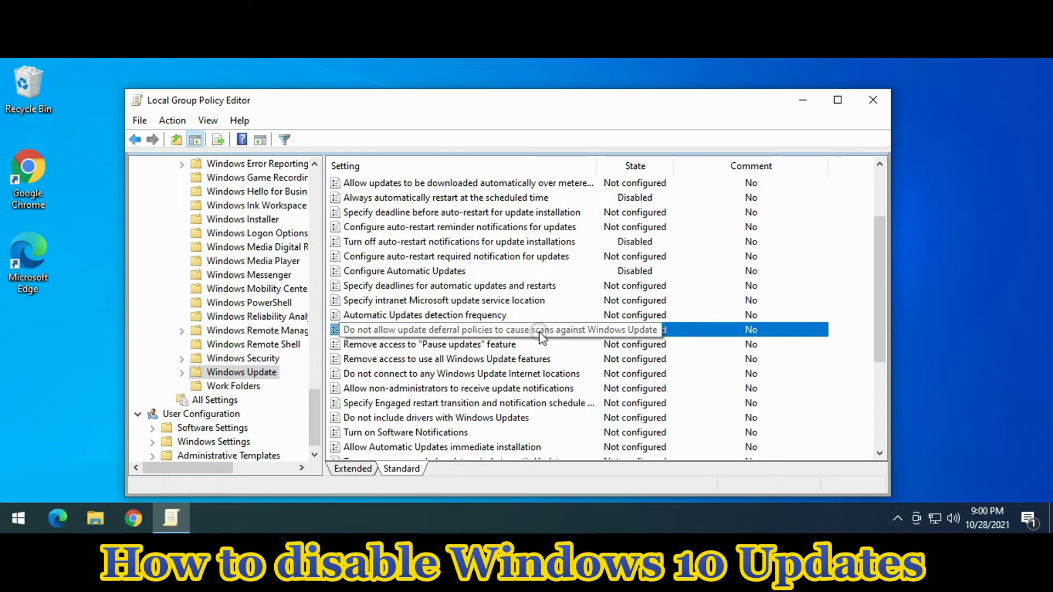
pyautogui.rightClick(538, 332)
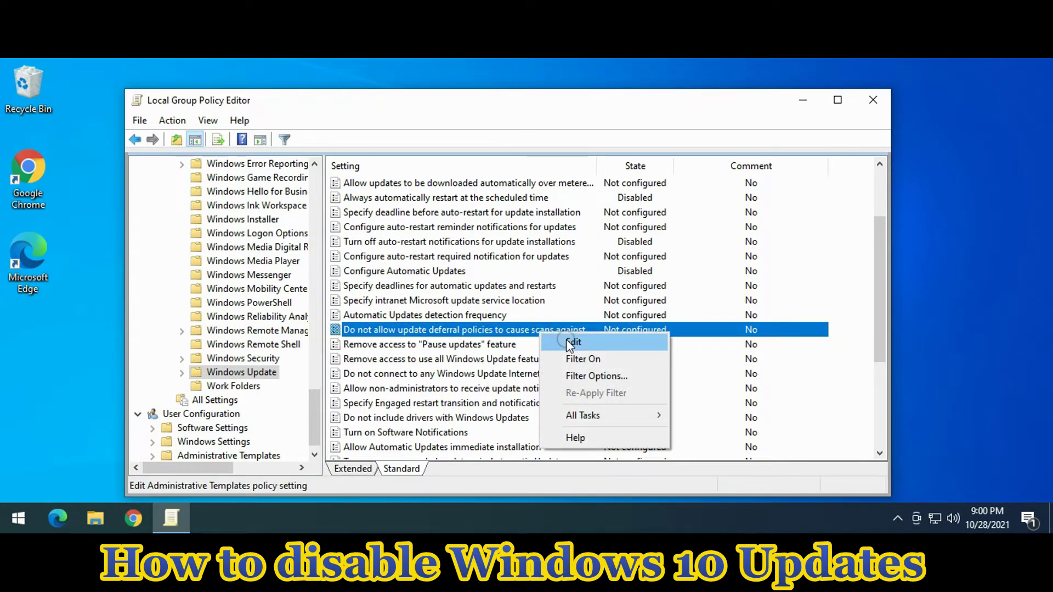
pyautogui.click(566, 339)
pyautogui.click(33, 171)
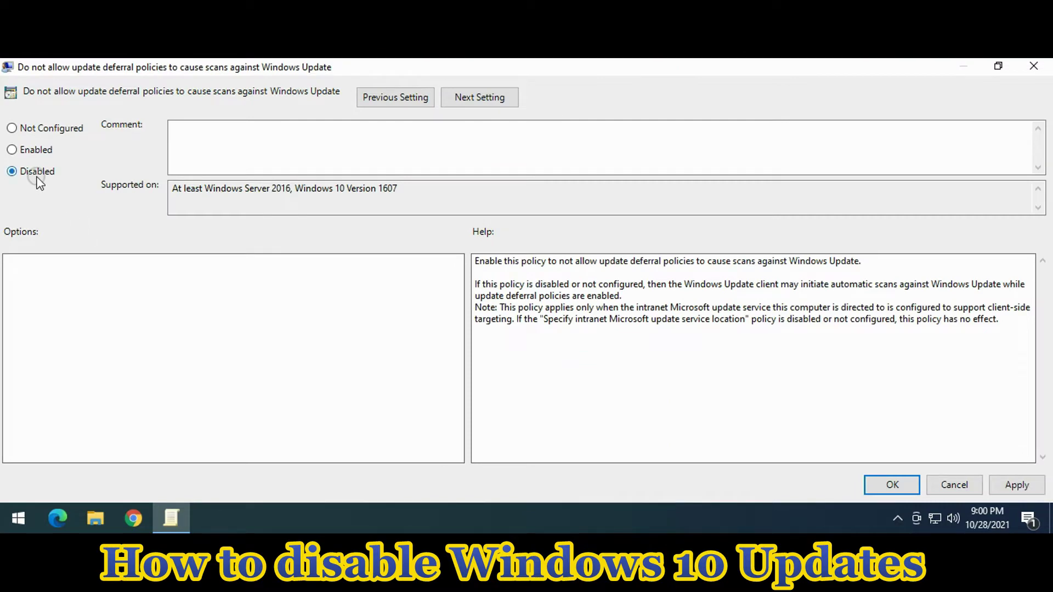
pyautogui.click(1020, 485)
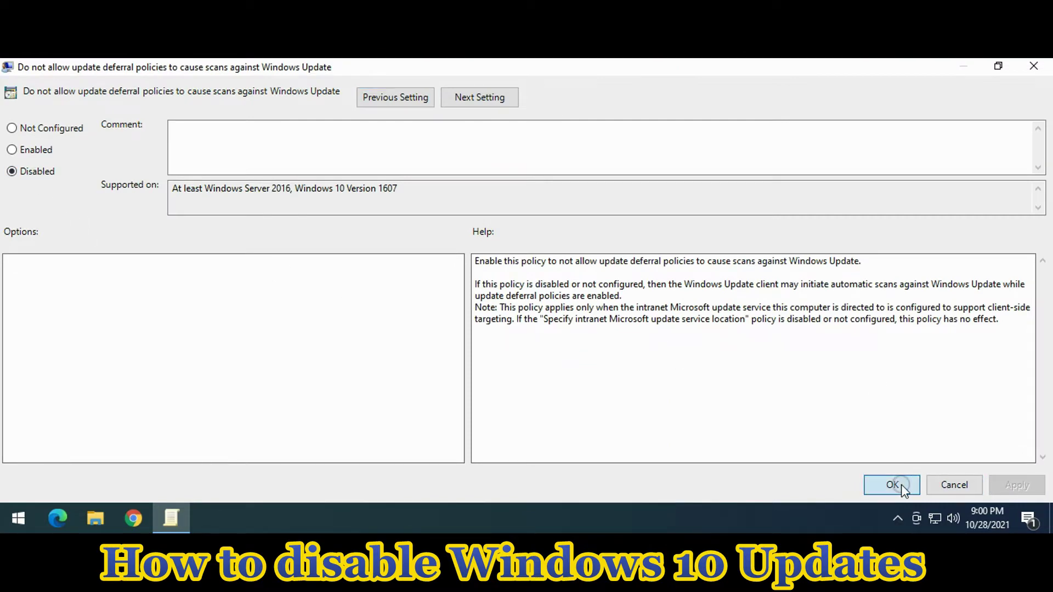
pyautogui.click(899, 485)
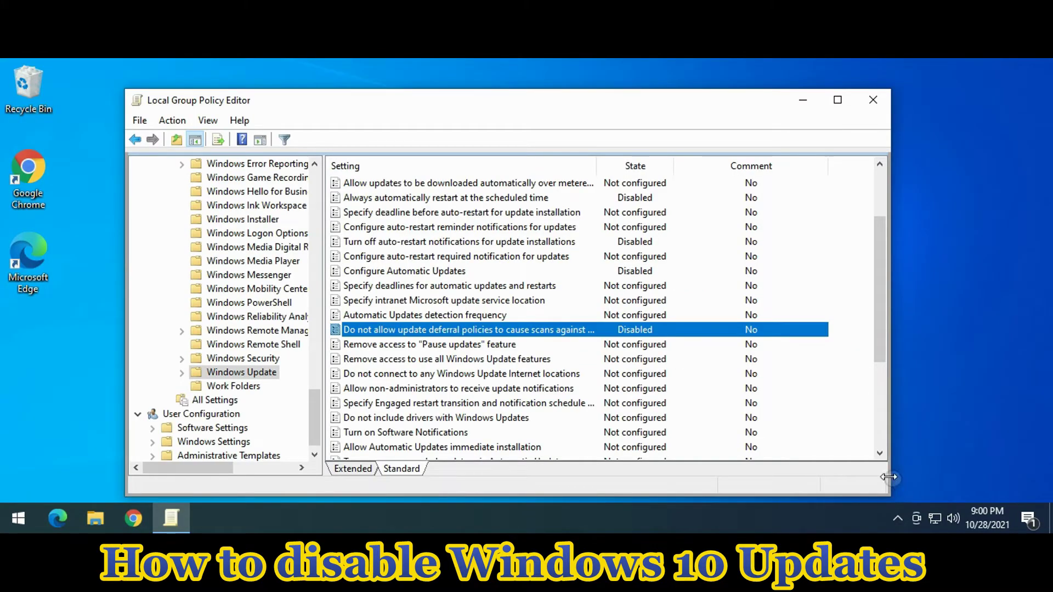
# Step: Set the policy "Allow non-administrators to receive update notifications" to Disabled and apply it
pyautogui.click(655, 390)
pyautogui.scroll(-1, 702, 405)
pyautogui.scroll(-1, 704, 406)
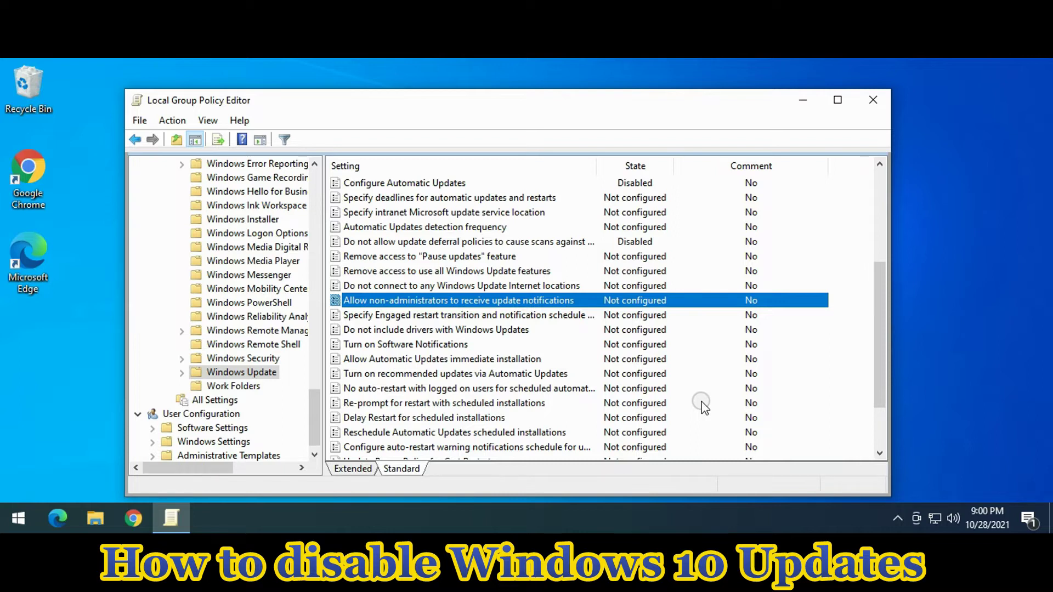
pyautogui.rightClick(627, 300)
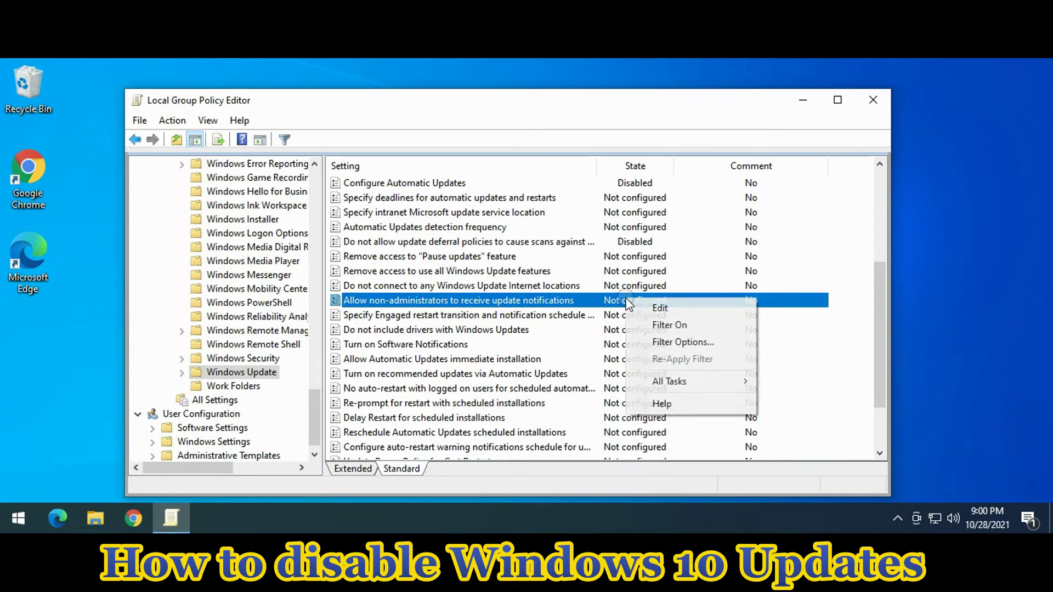
pyautogui.click(661, 308)
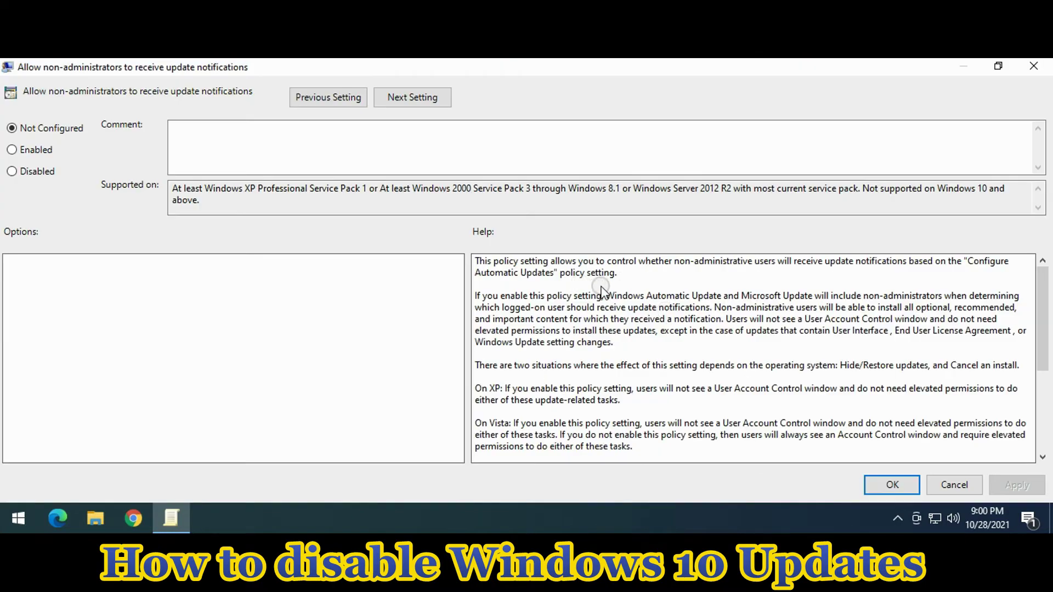
pyautogui.click(48, 174)
pyautogui.click(1015, 485)
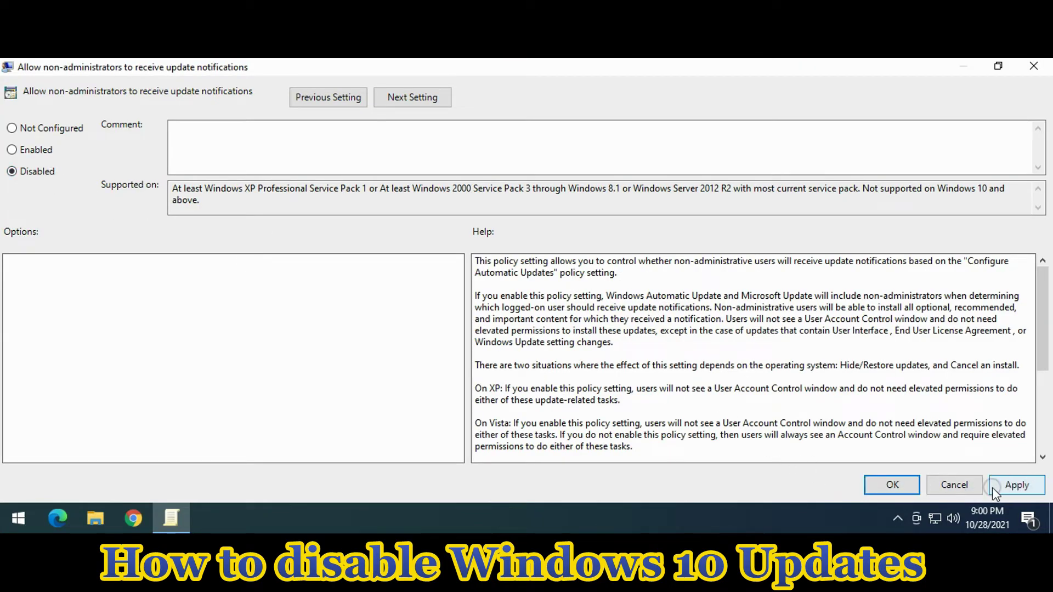
pyautogui.click(906, 486)
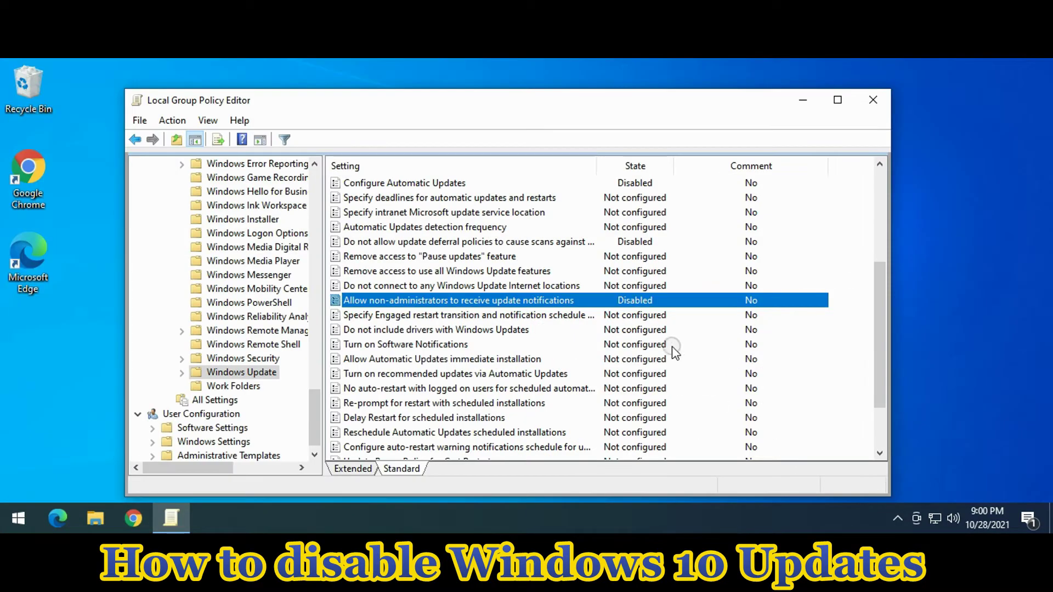
# Step: Set the policy "Specify Engaged restart transition and notification schedule for updates" to Disabled and apply it
pyautogui.click(636, 315)
pyautogui.rightClick(636, 314)
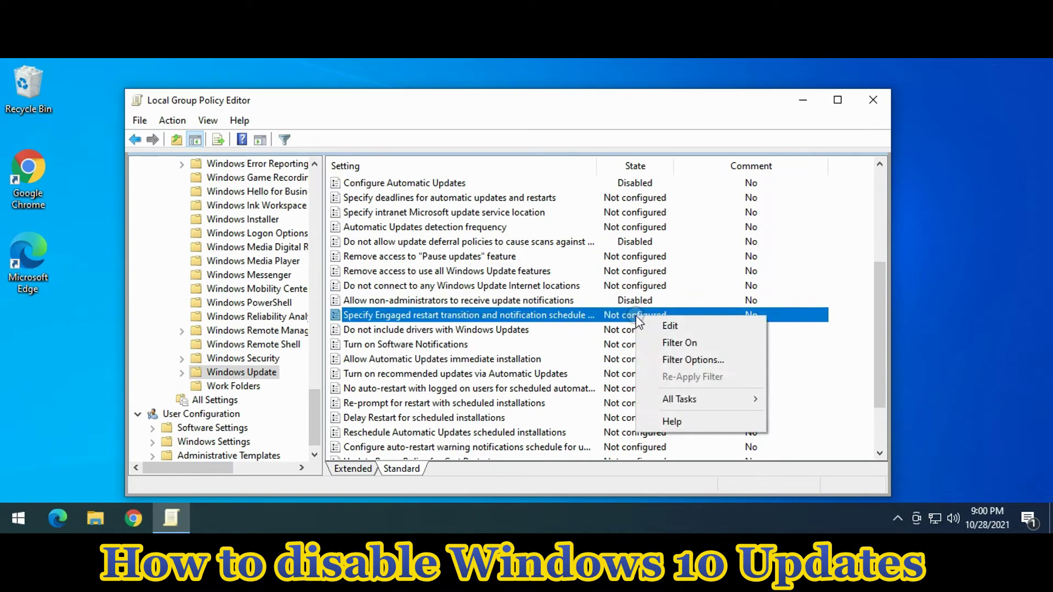
pyautogui.click(695, 328)
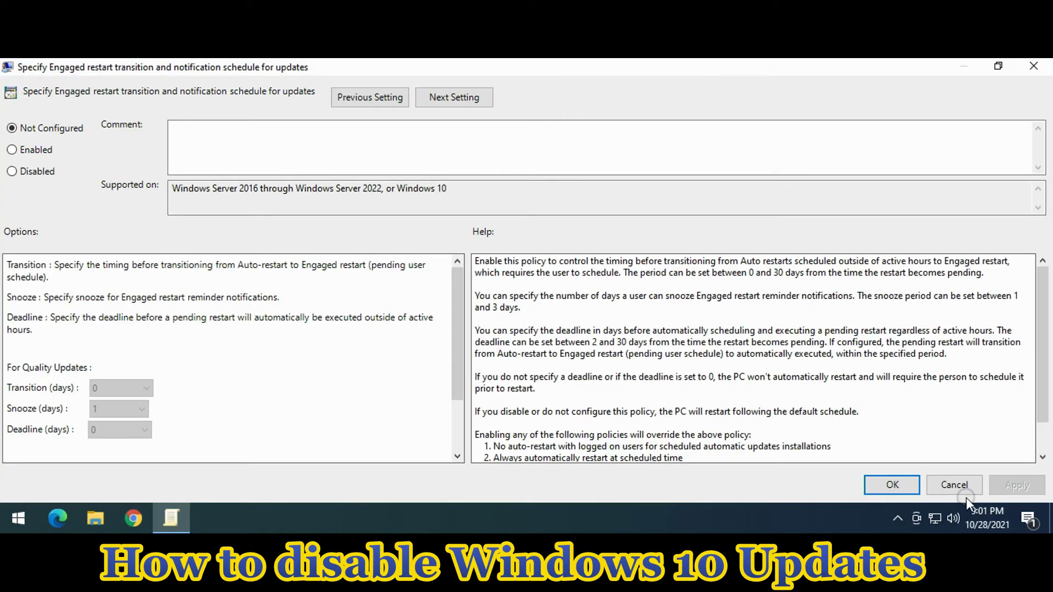
pyautogui.click(47, 179)
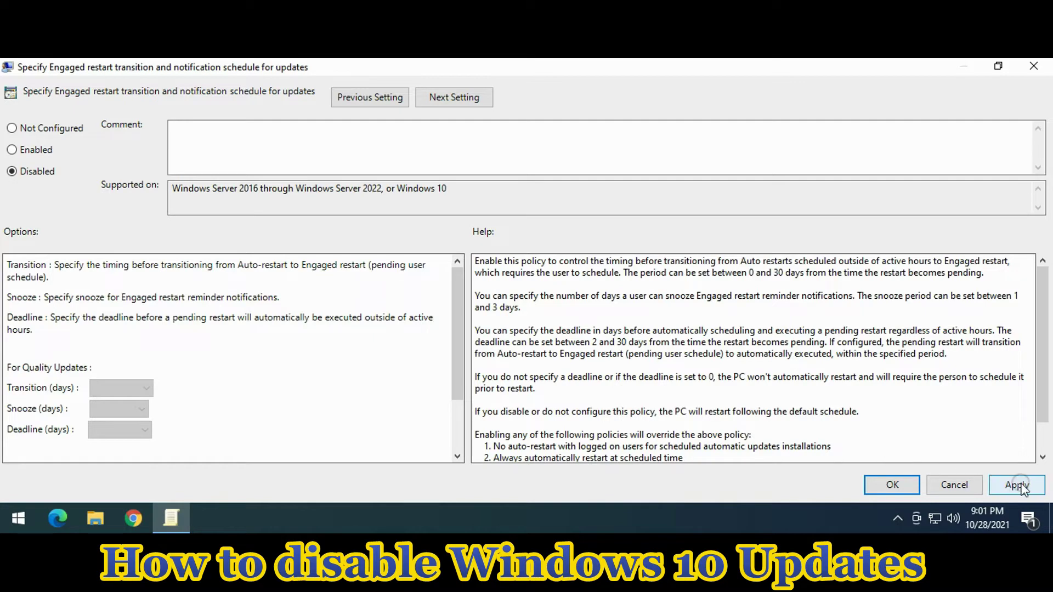
pyautogui.click(899, 485)
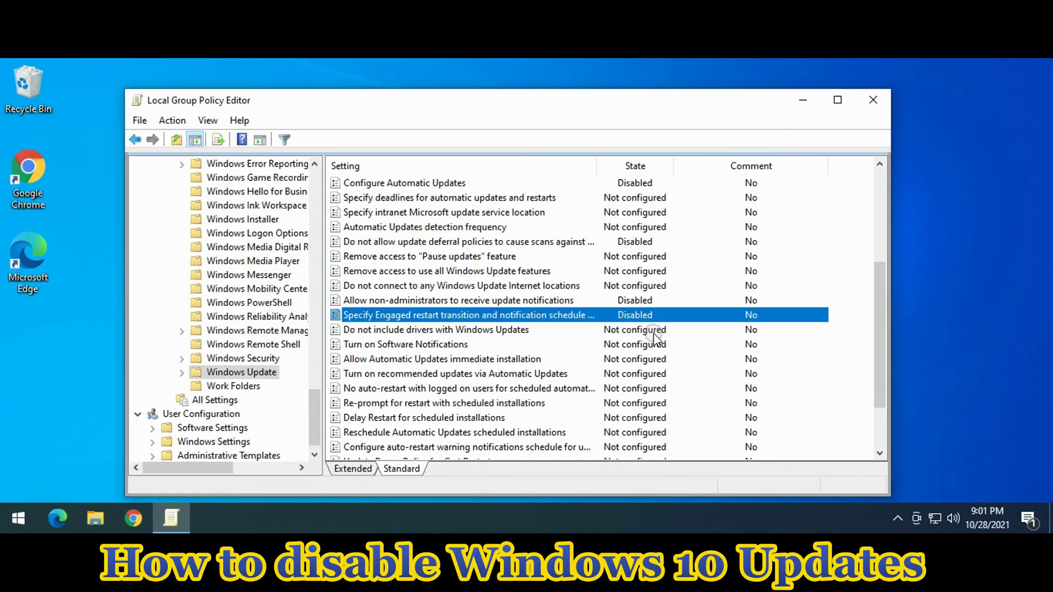
# Step: Set the policy "Do not include drivers with Windows Updates" to Disabled and apply it
pyautogui.rightClick(650, 330)
pyautogui.click(683, 340)
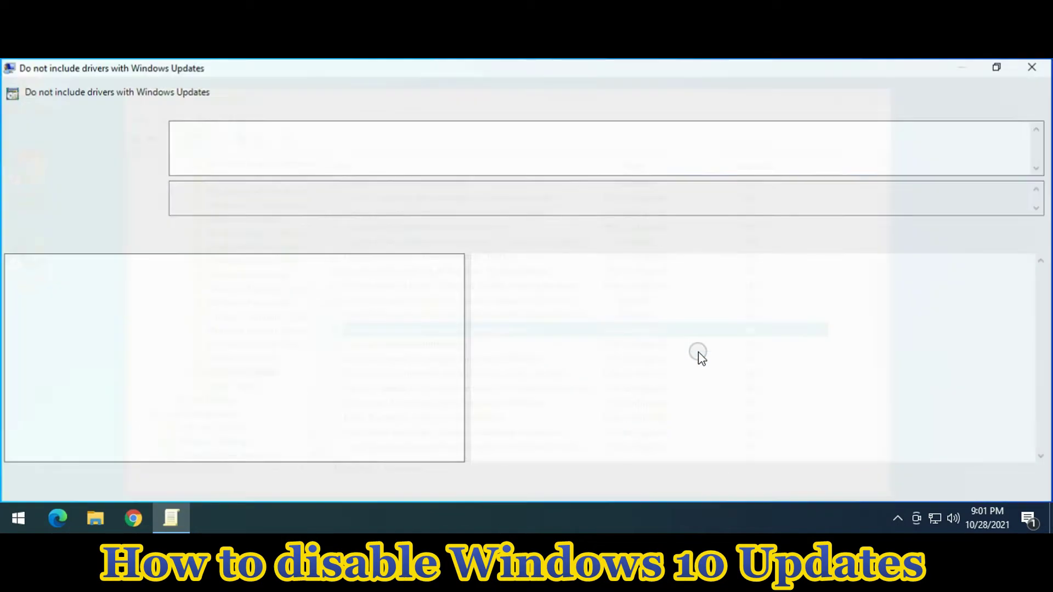
pyautogui.click(36, 173)
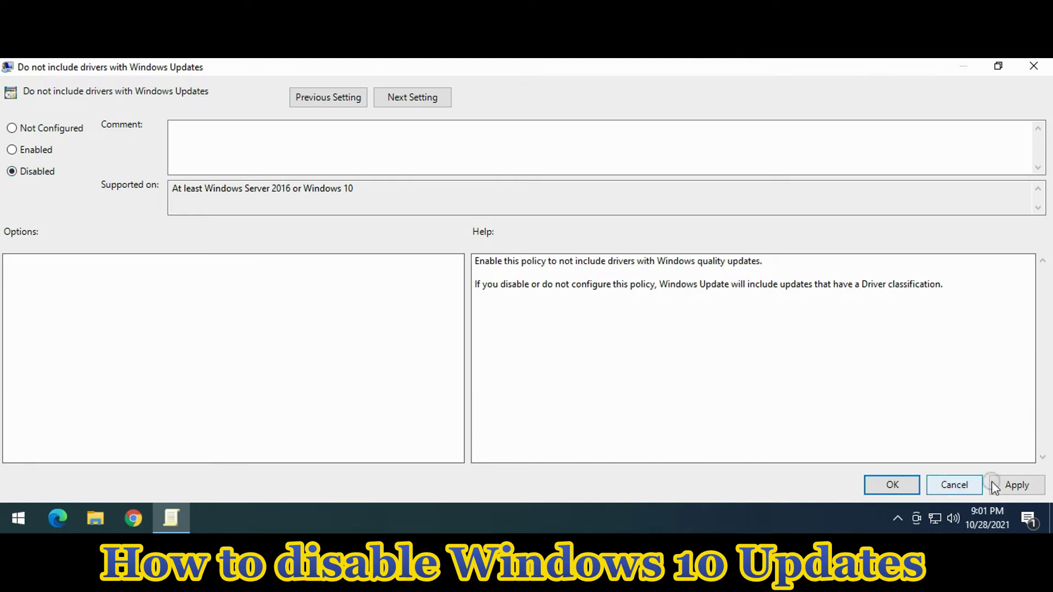
pyautogui.click(1013, 486)
pyautogui.click(893, 486)
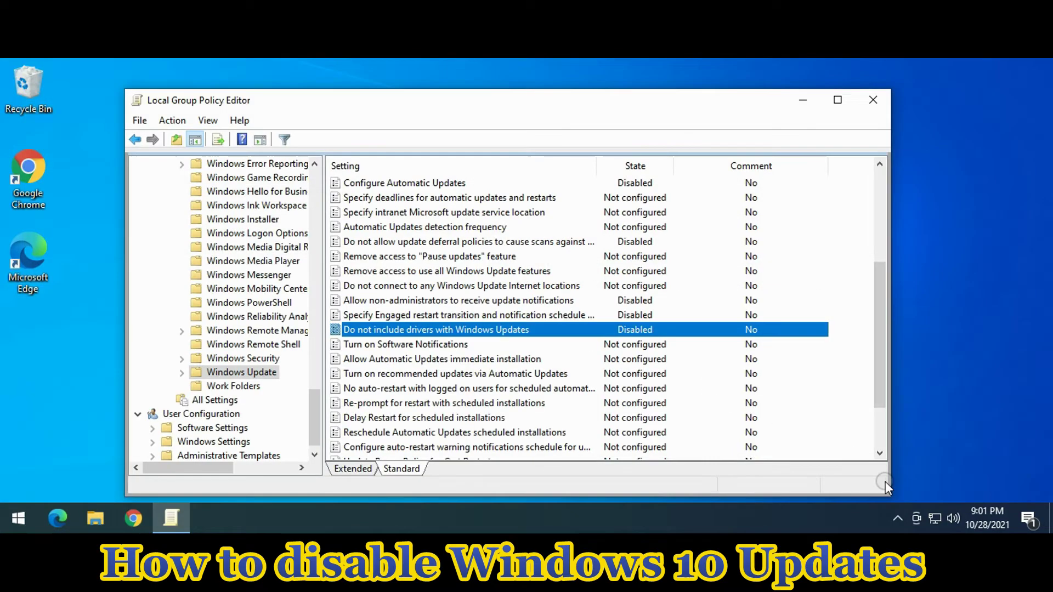
# Step: Set the policy "Turn on Software Notifications" to Disabled and apply it
pyautogui.click(642, 345)
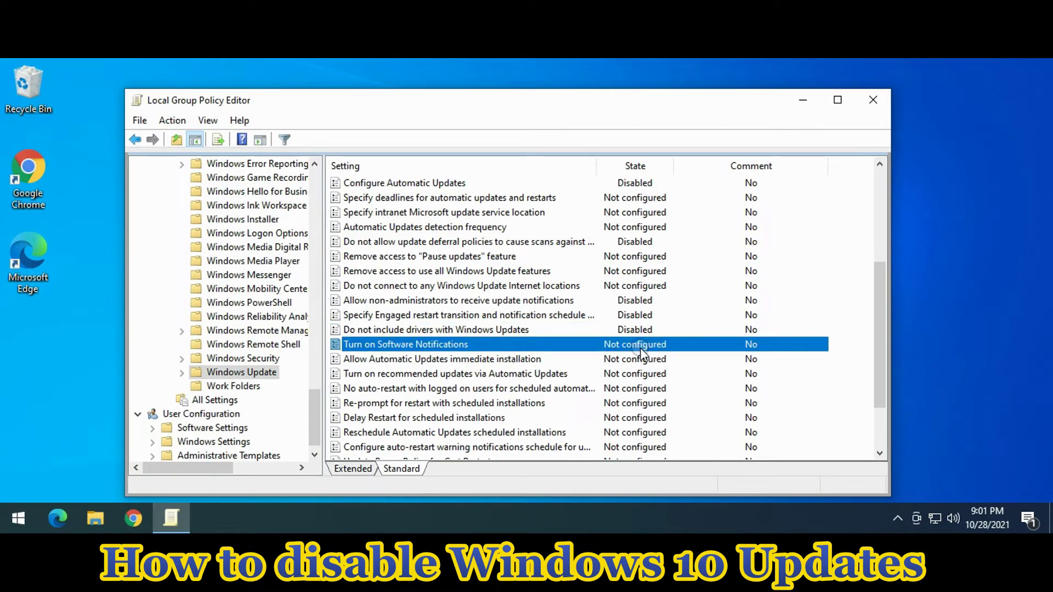
pyautogui.rightClick(642, 350)
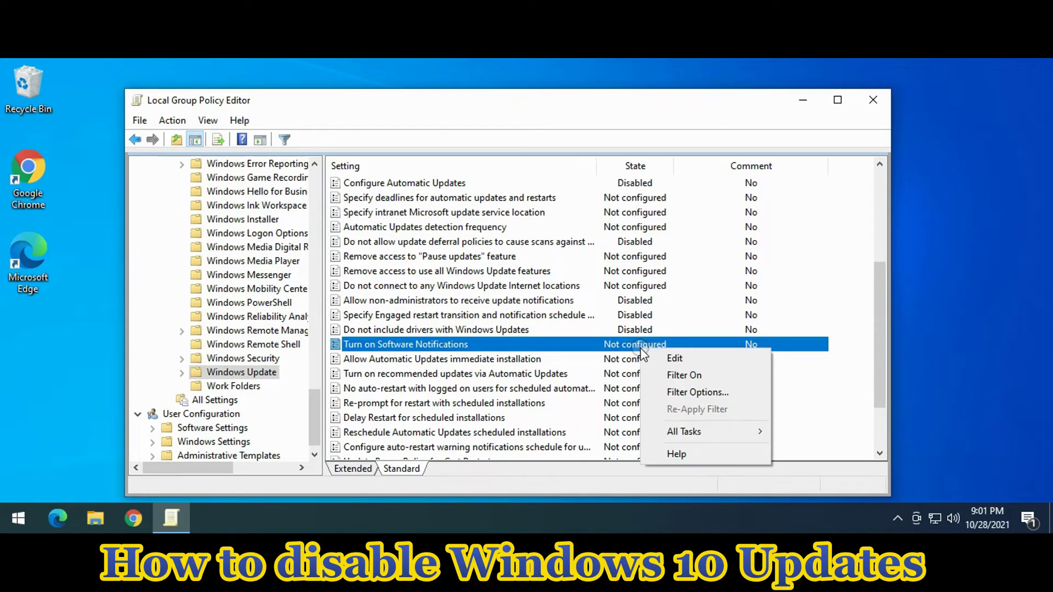
pyautogui.click(673, 359)
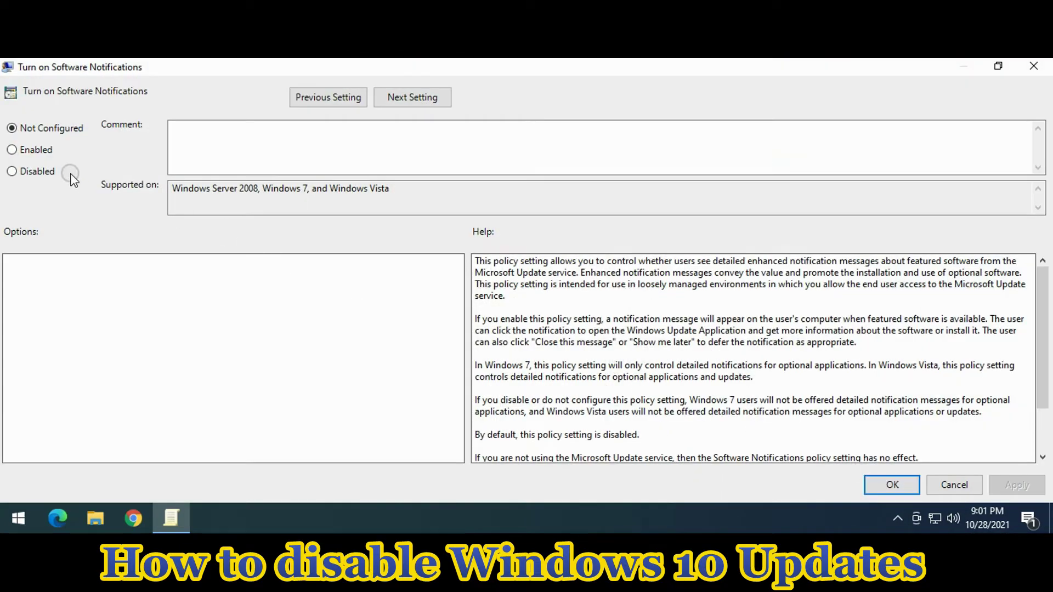
pyautogui.click(41, 171)
pyautogui.click(1018, 485)
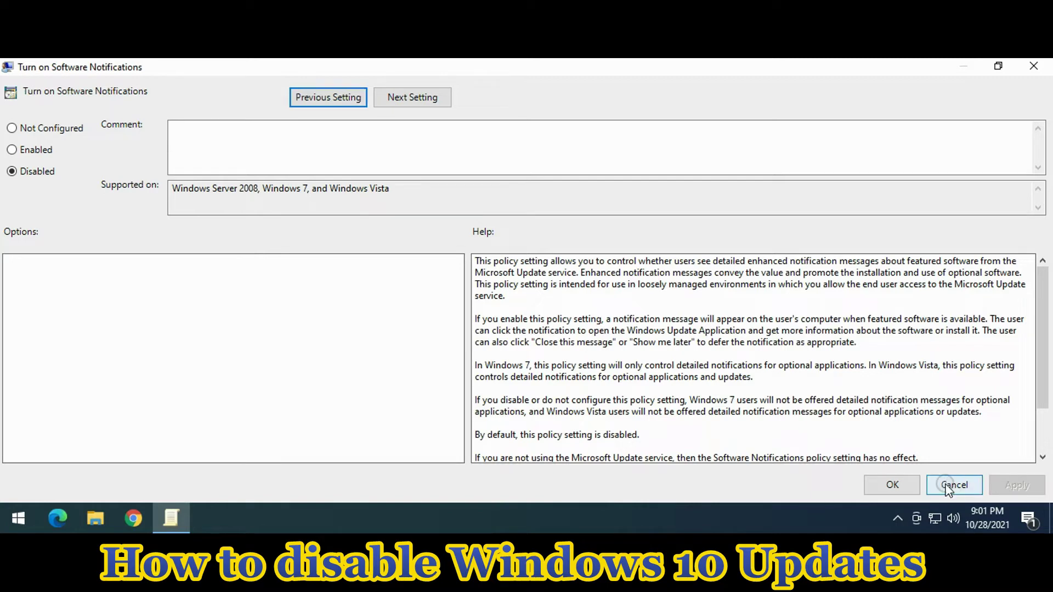
pyautogui.click(893, 486)
# Step: Look over the states of the Windows Update policies and close the Local Group Policy Editor
pyautogui.scroll(-2, 637, 348)
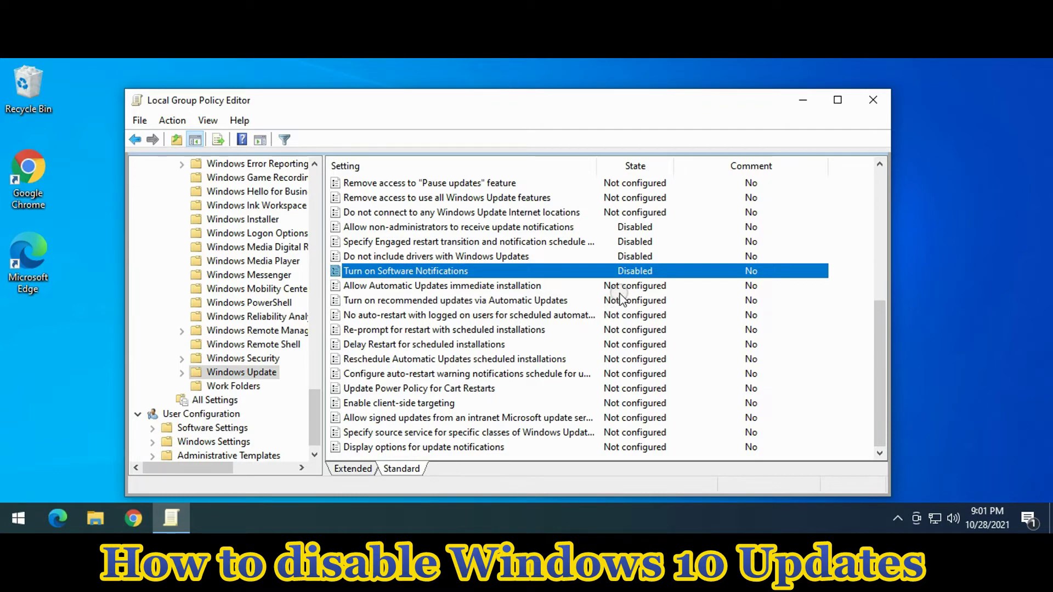
pyautogui.moveTo(879, 376); pyautogui.dragTo(880, 262)
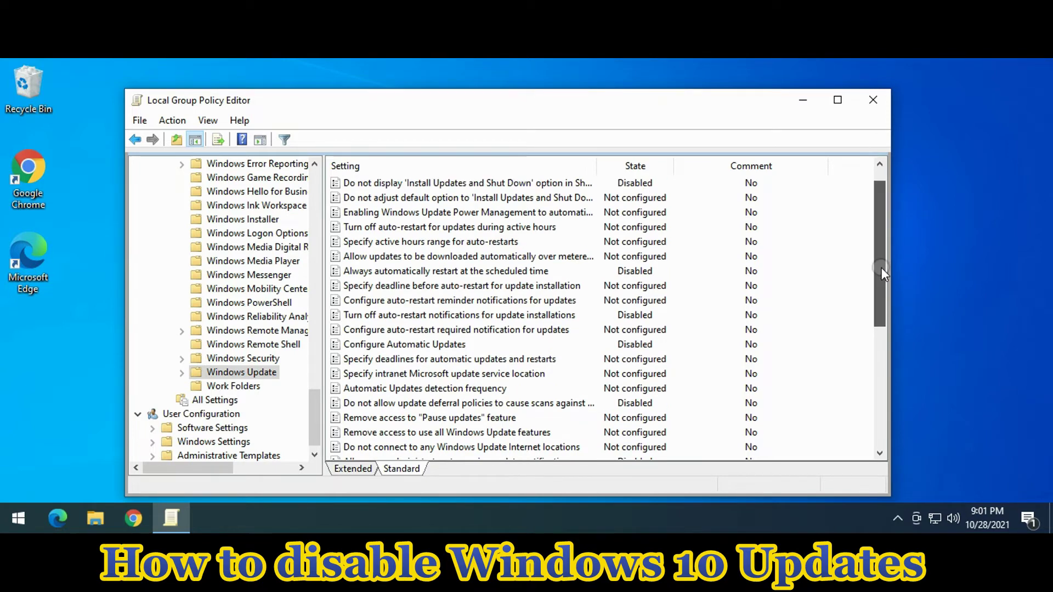
pyautogui.click(870, 106)
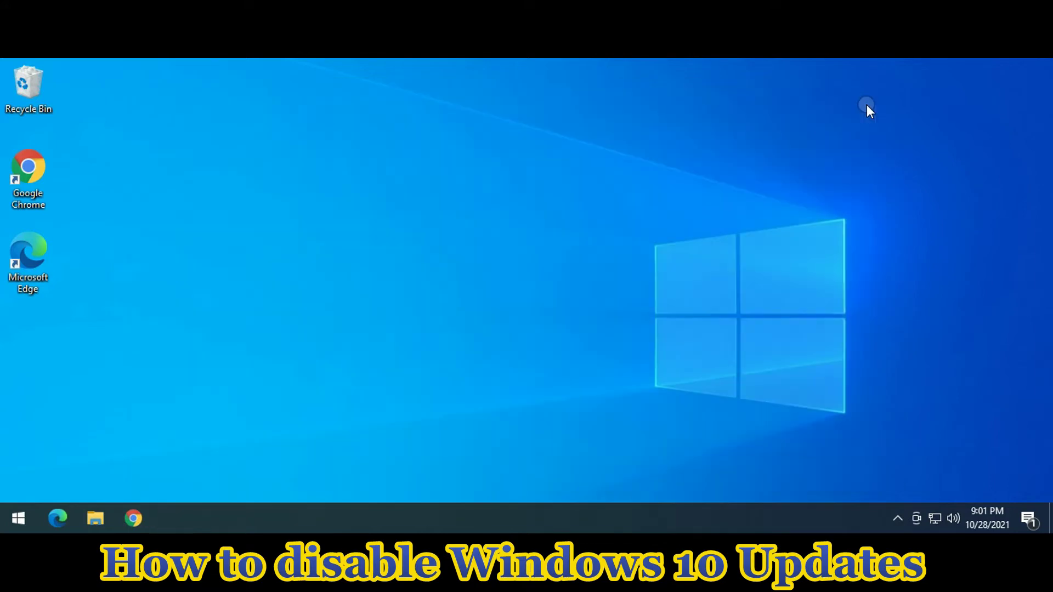
# Step: Open the Services console by running services.msc
pyautogui.press('super+r')
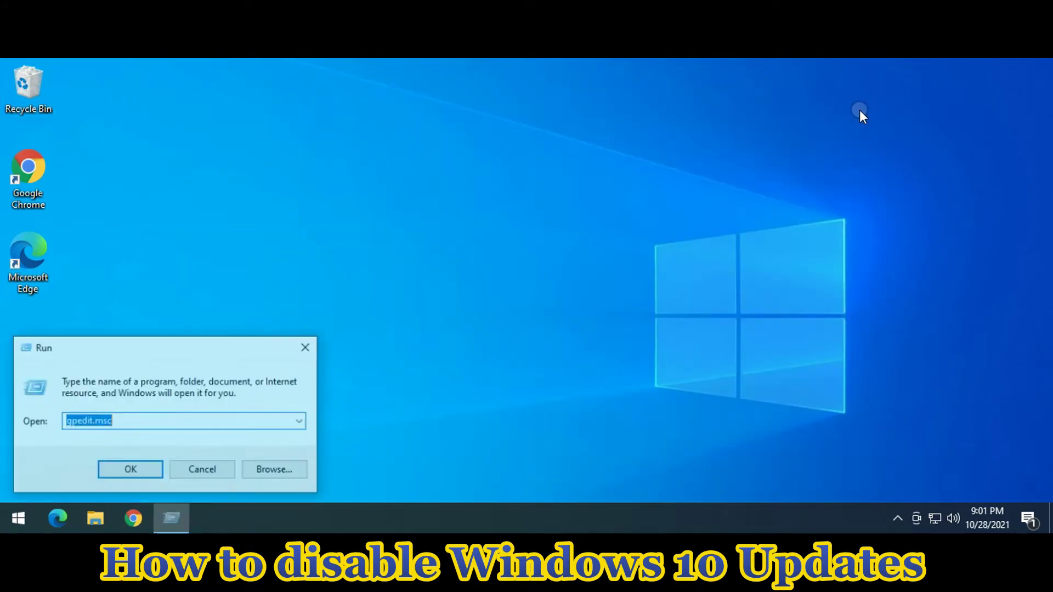
pyautogui.write('se')
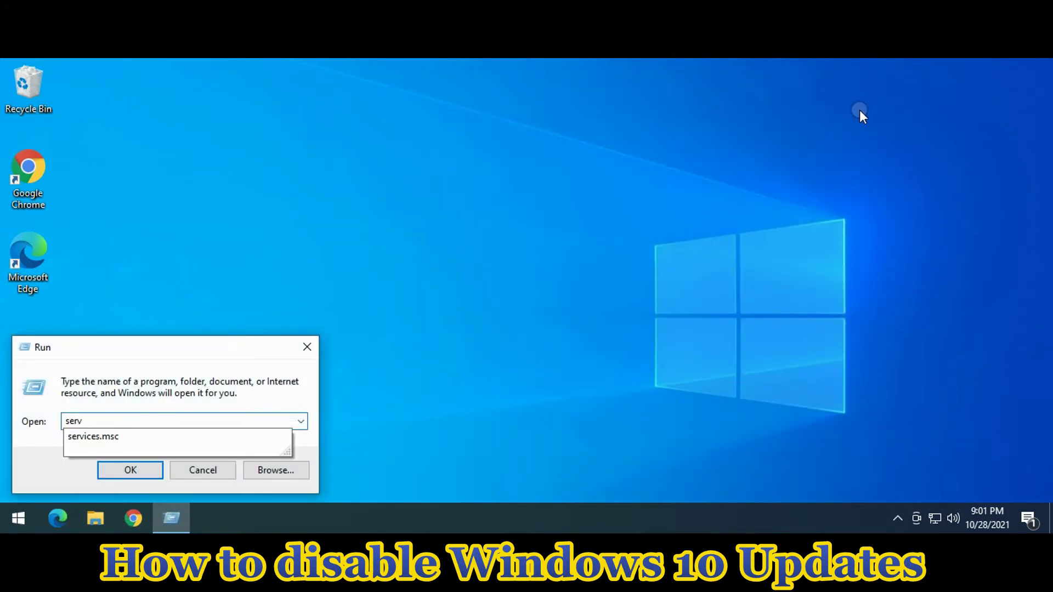
pyautogui.write('rv')
pyautogui.press('Down')
pyautogui.press('Return')
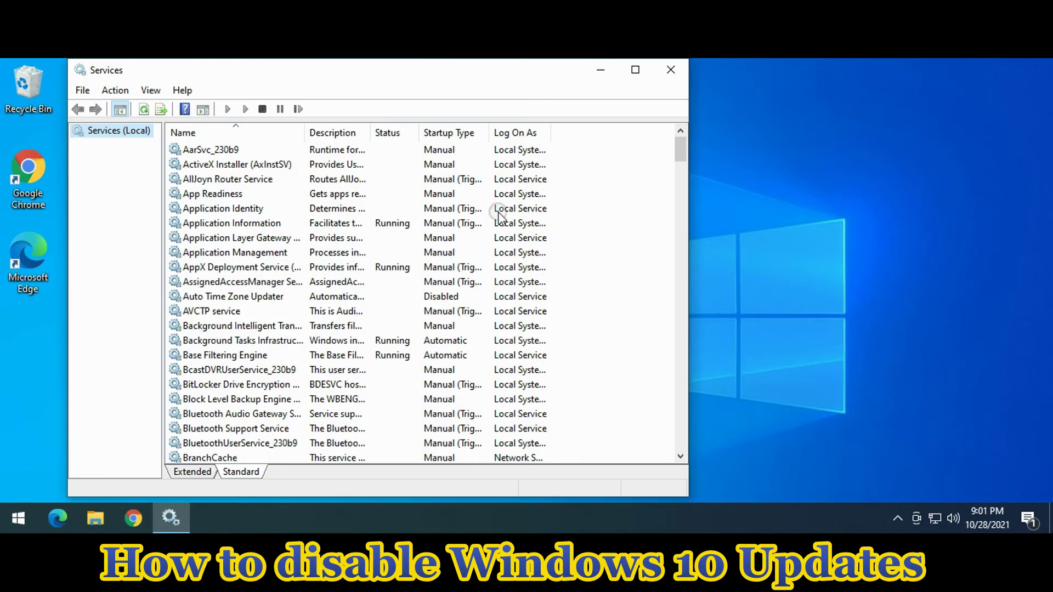
# Step: Find the Windows Update service, open its properties and set its startup type to Disabled
pyautogui.click(248, 239)
pyautogui.press('w')
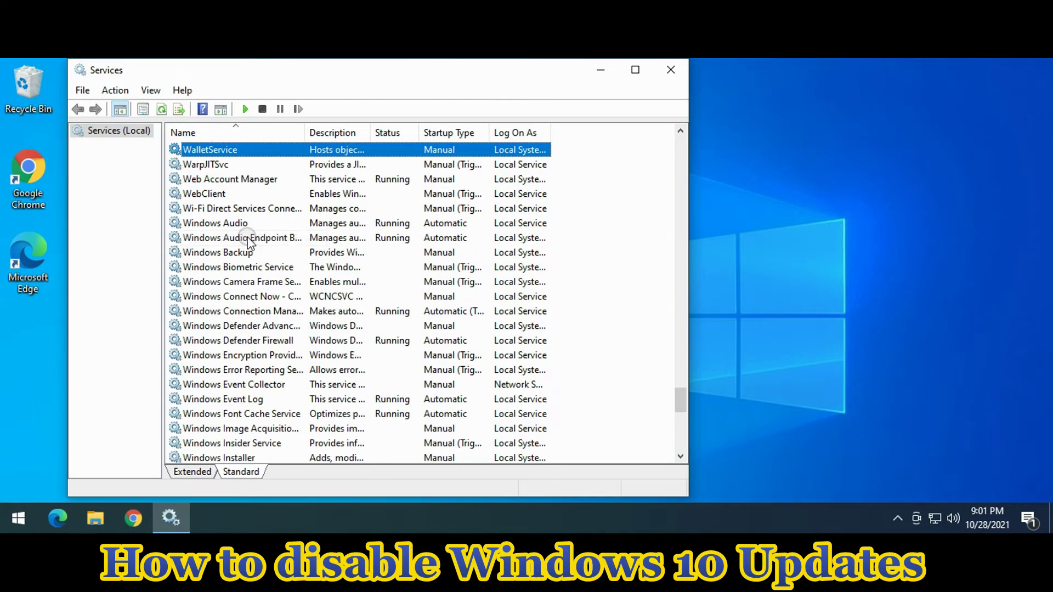
pyautogui.moveTo(679, 393); pyautogui.dragTo(687, 427)
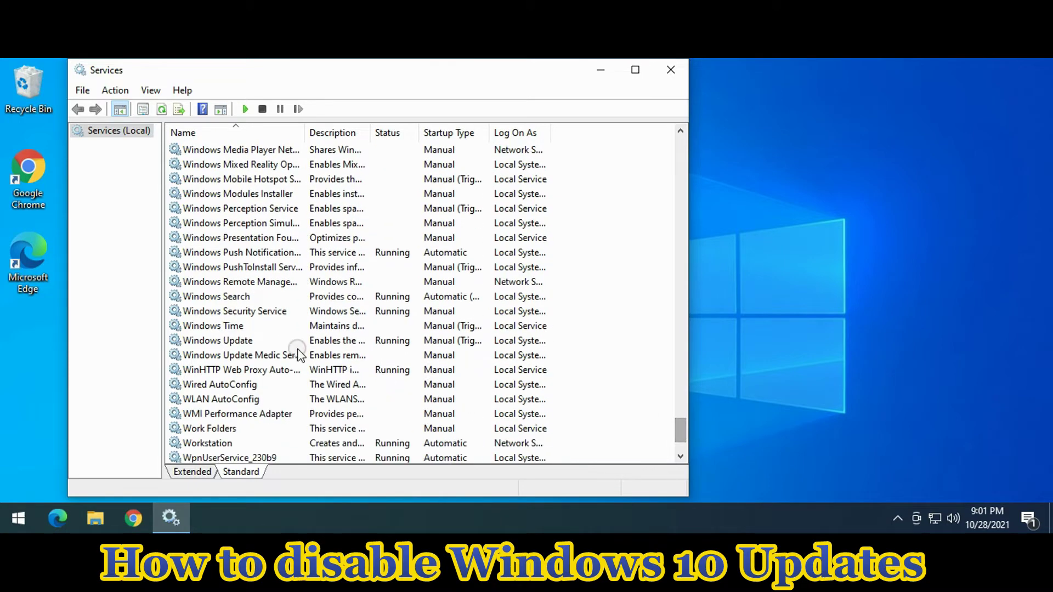
pyautogui.click(251, 341)
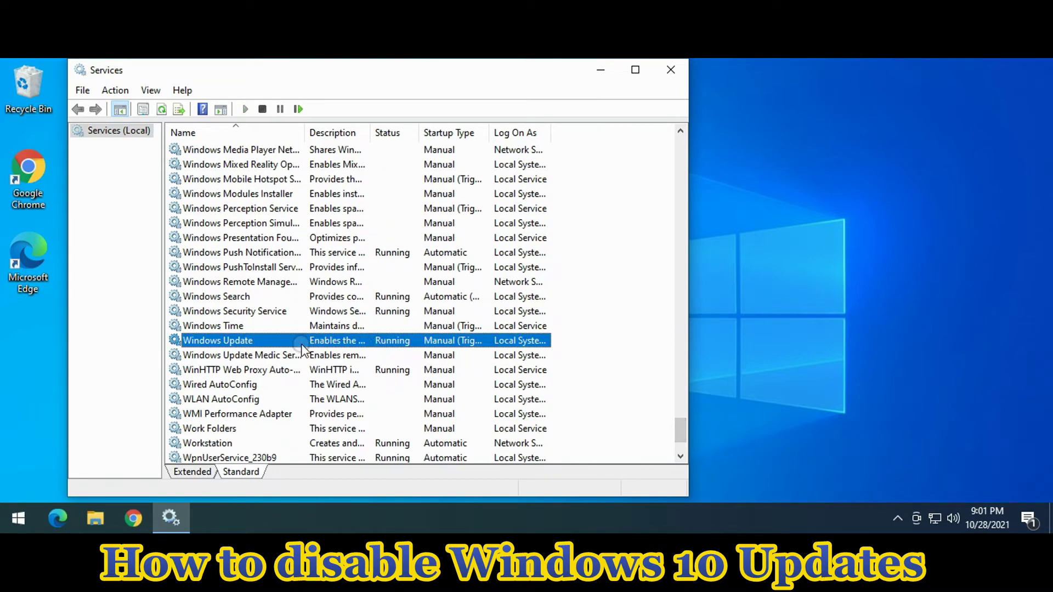
pyautogui.doubleClick(335, 340)
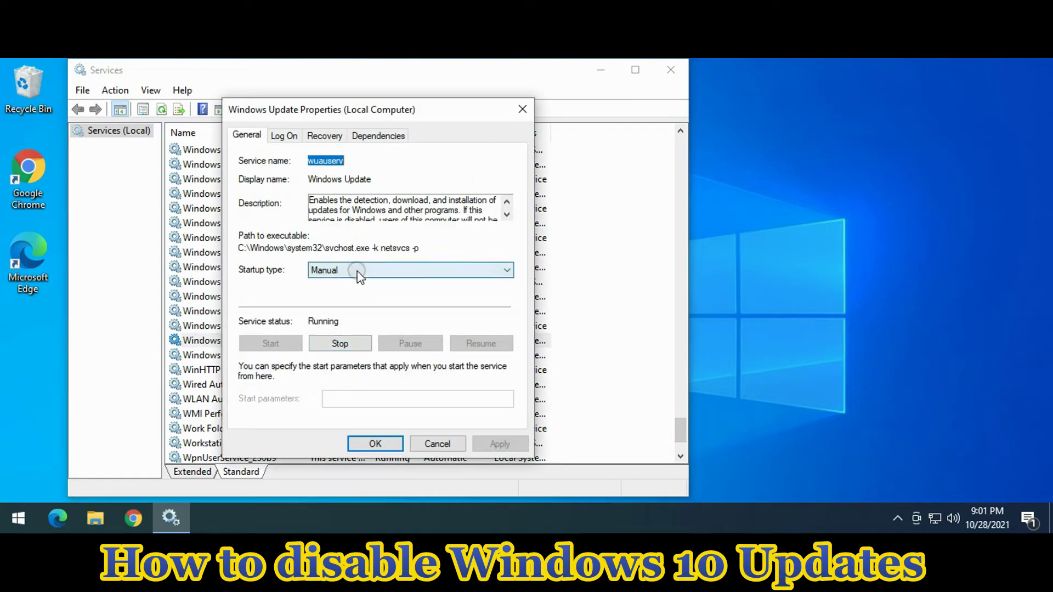
pyautogui.click(356, 272)
pyautogui.click(340, 318)
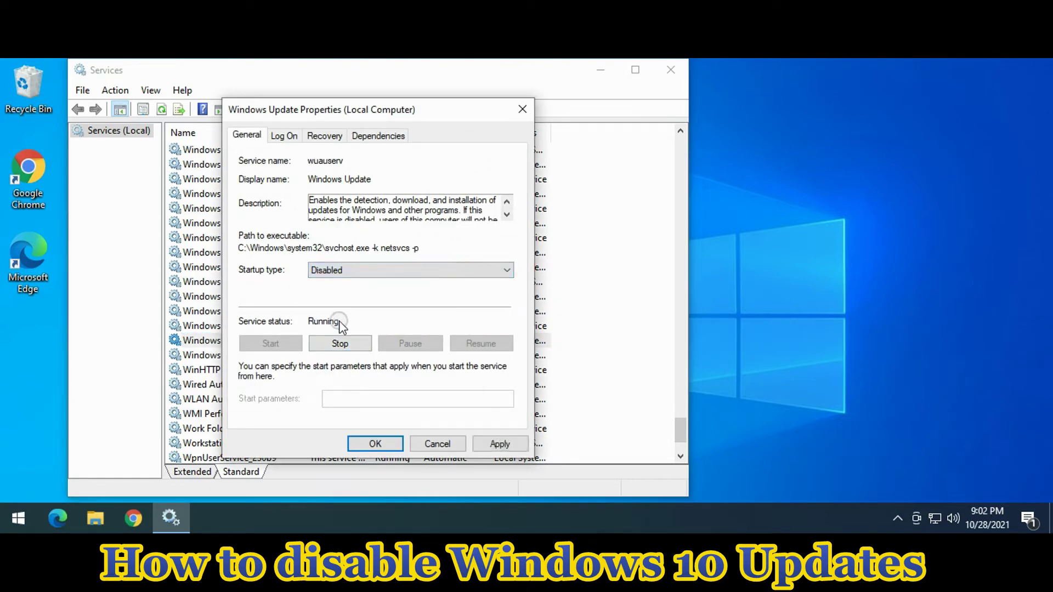
# Step: Try to stop the Windows Update service, apply its property changes and close the Services console
pyautogui.click(342, 343)
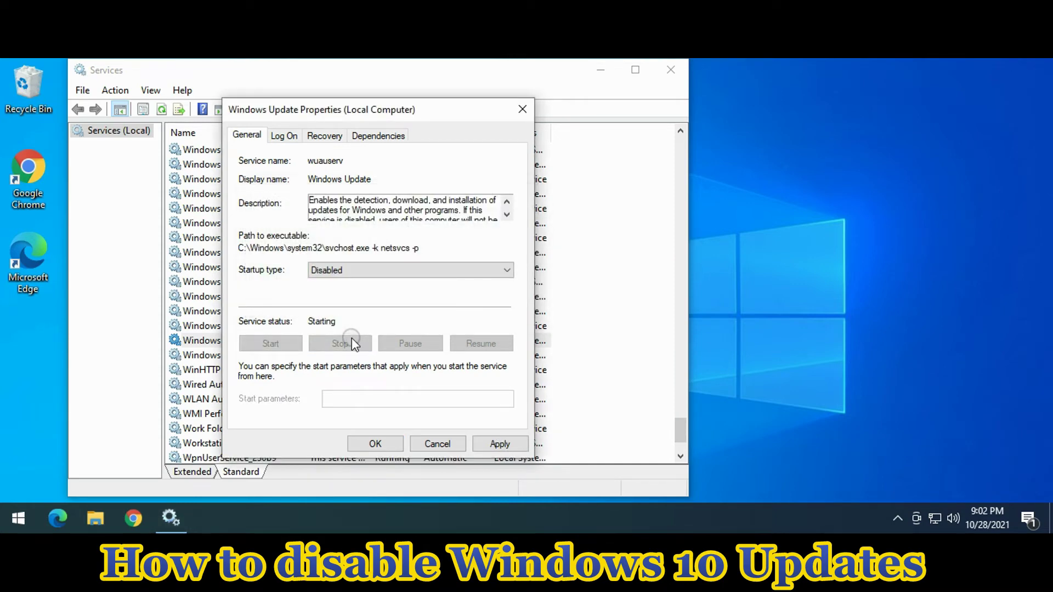
pyautogui.click(500, 444)
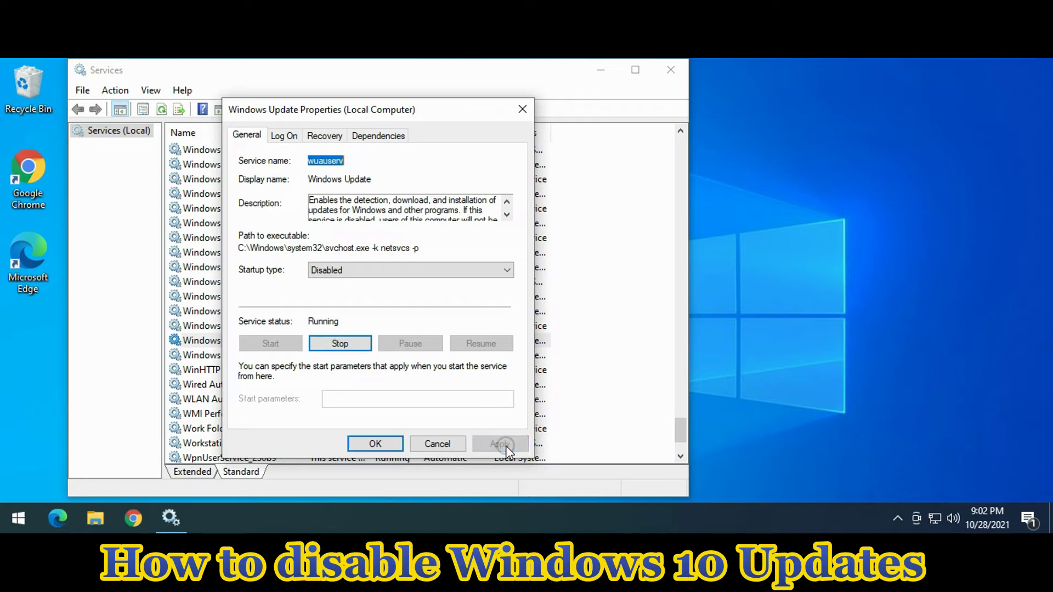
pyautogui.click(395, 442)
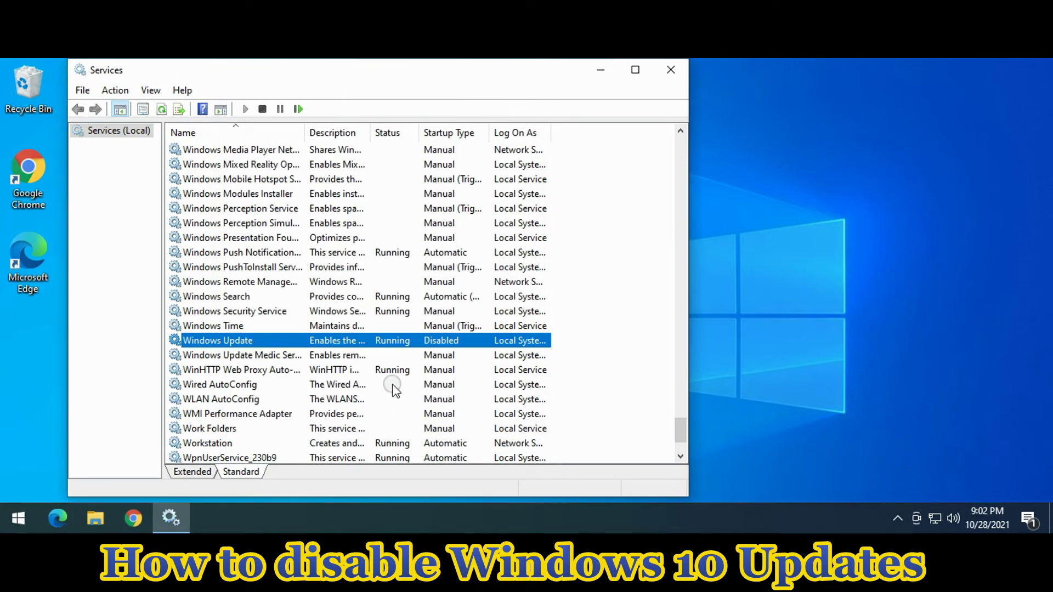
pyautogui.click(670, 70)
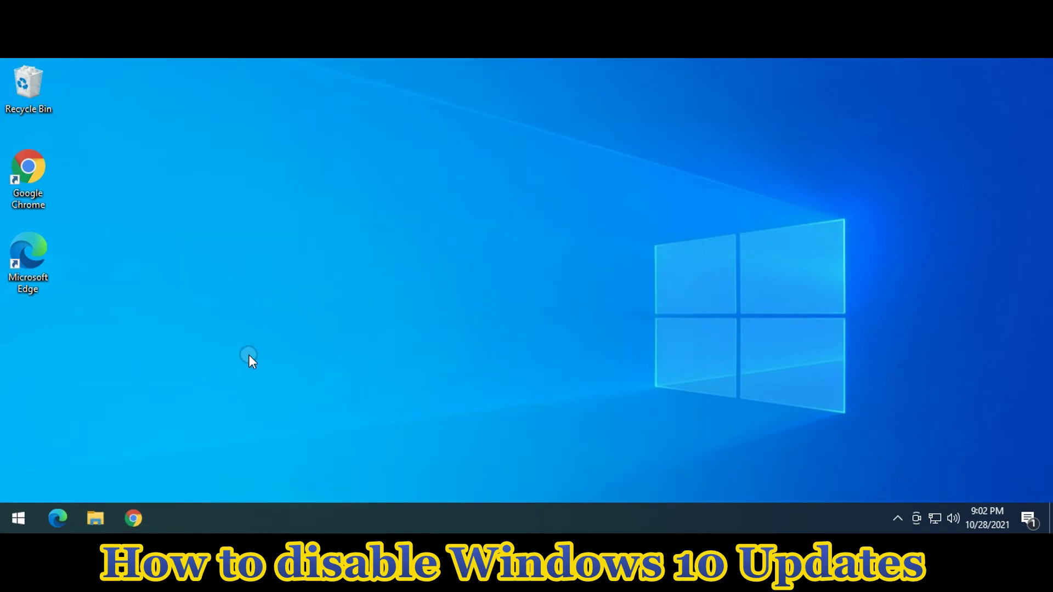
# Step: Search for Task Scheduler and open it
pyautogui.click(19, 518)
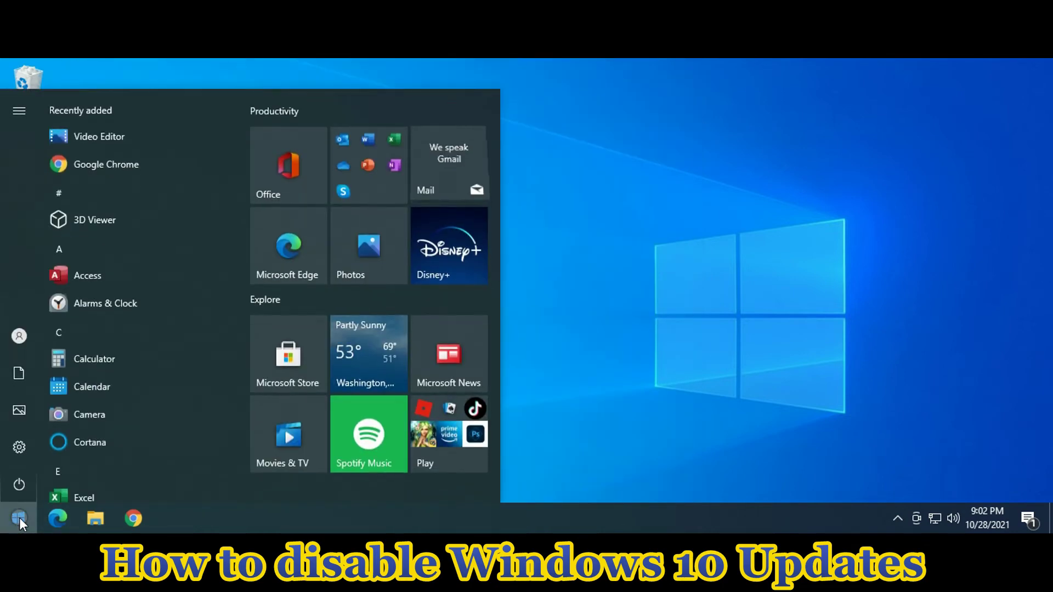
pyautogui.write('task sc')
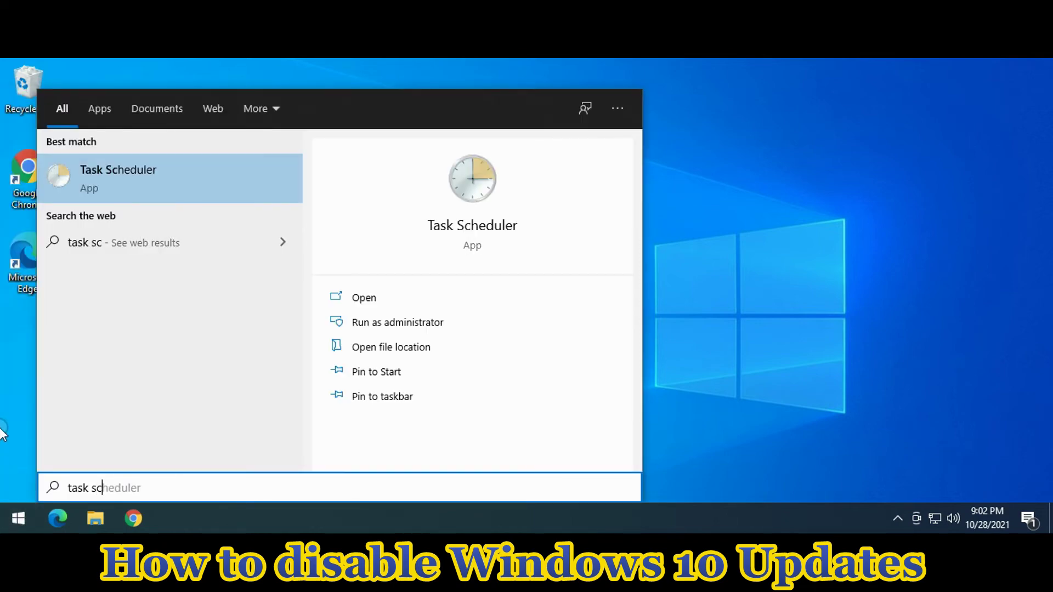
pyautogui.click(165, 189)
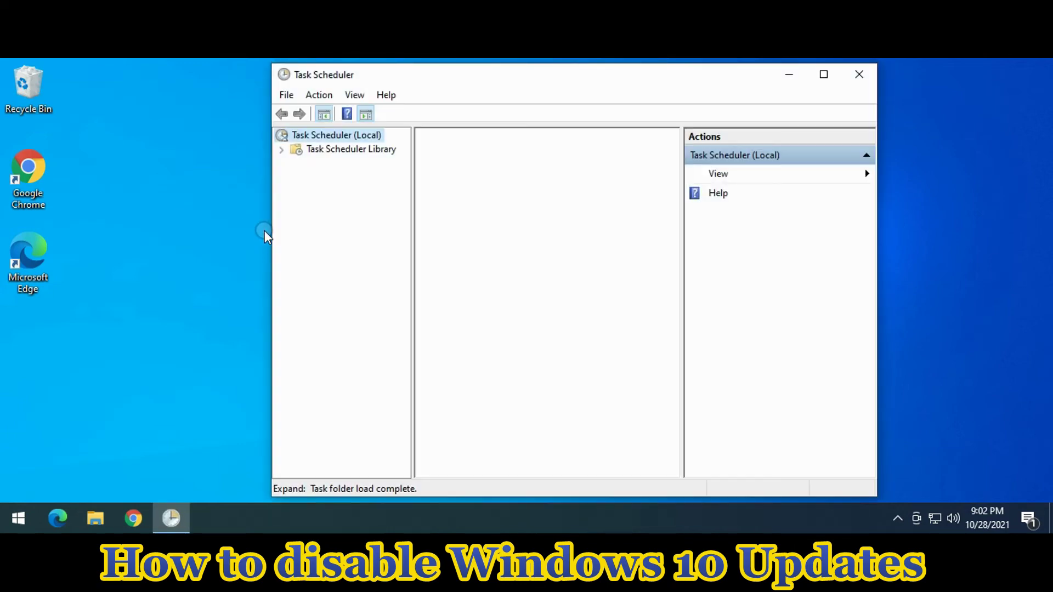
# Step: Open the WindowsUpdate task folder under Task Scheduler Library, Microsoft, Windows, widening the folder tree for legibility
pyautogui.click(281, 149)
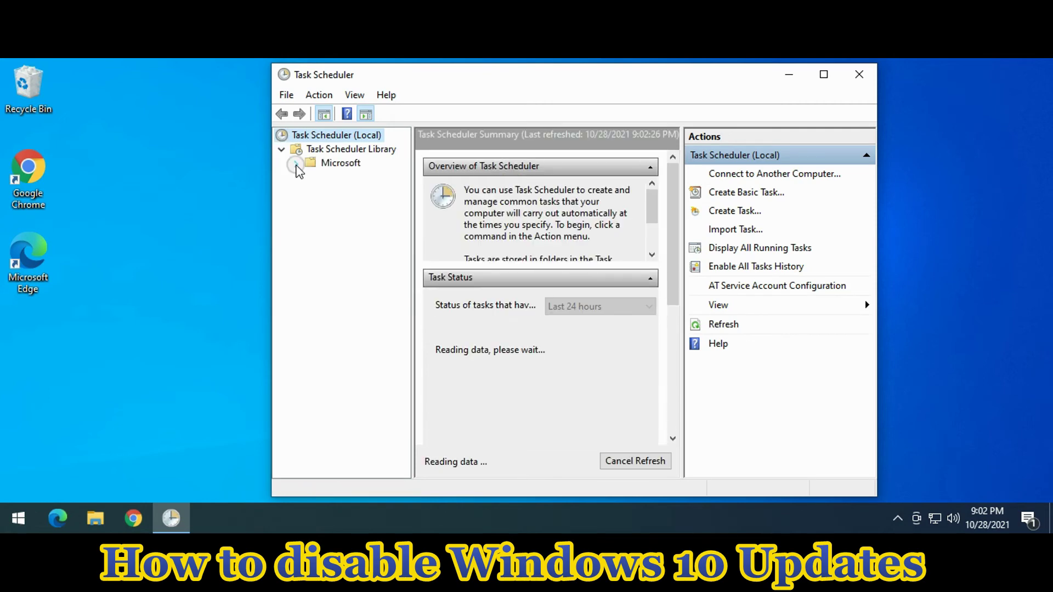
pyautogui.click(296, 163)
pyautogui.click(311, 204)
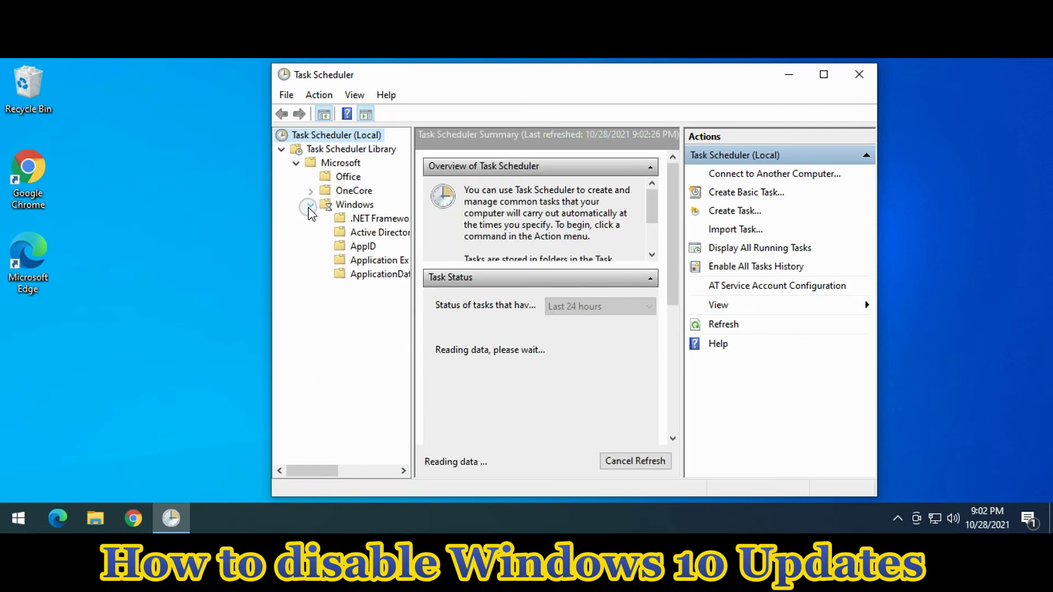
pyautogui.moveTo(412, 280); pyautogui.dragTo(483, 281)
pyautogui.moveTo(475, 211); pyautogui.dragTo(483, 440)
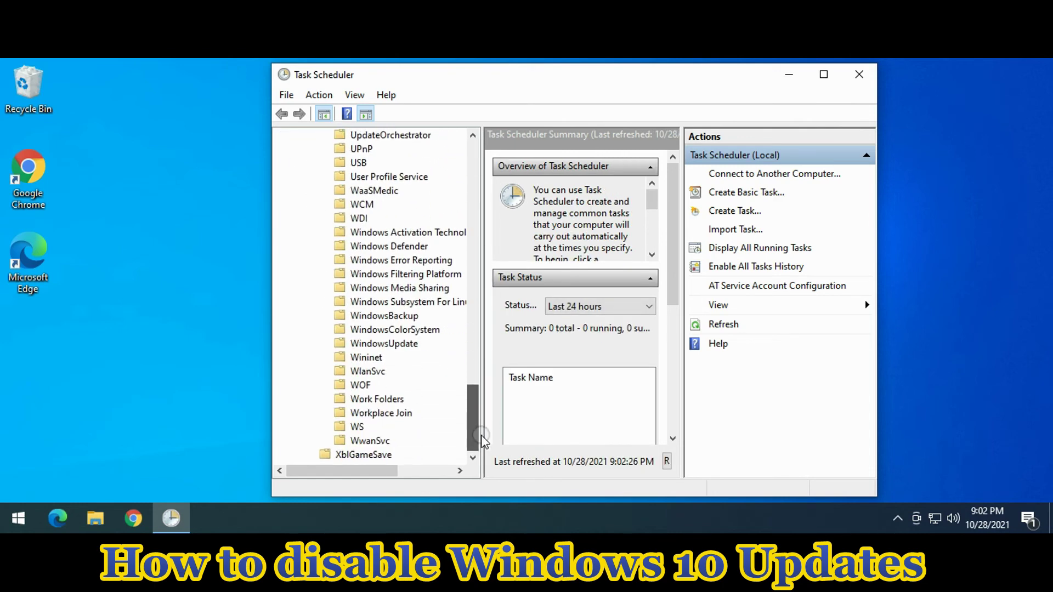
pyautogui.click(373, 344)
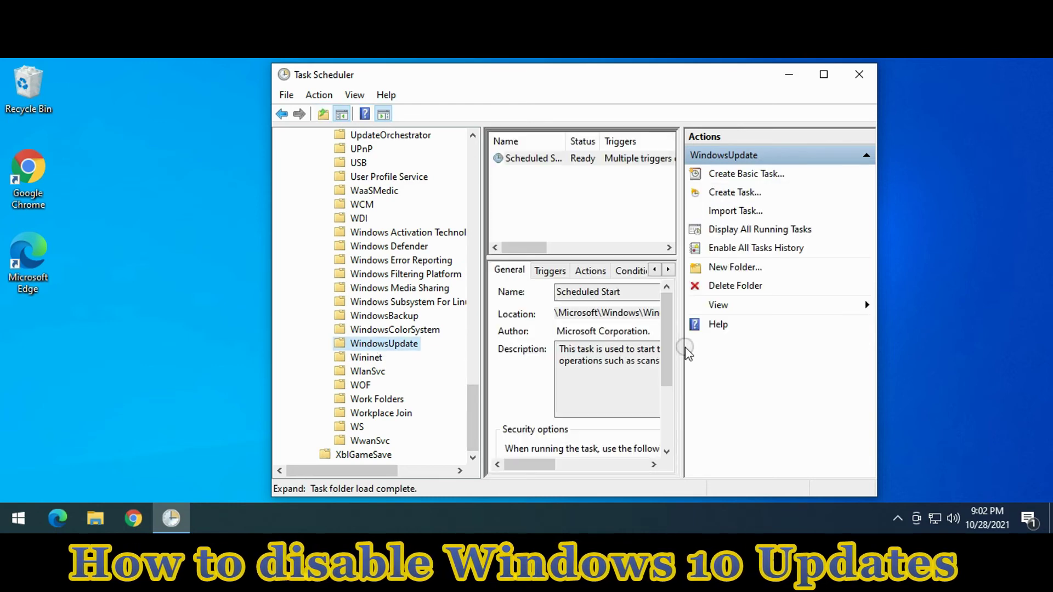
# Step: Select the Scheduled Start task and widen the task list, its Name column and the window to show more details
pyautogui.moveTo(682, 345); pyautogui.dragTo(764, 343)
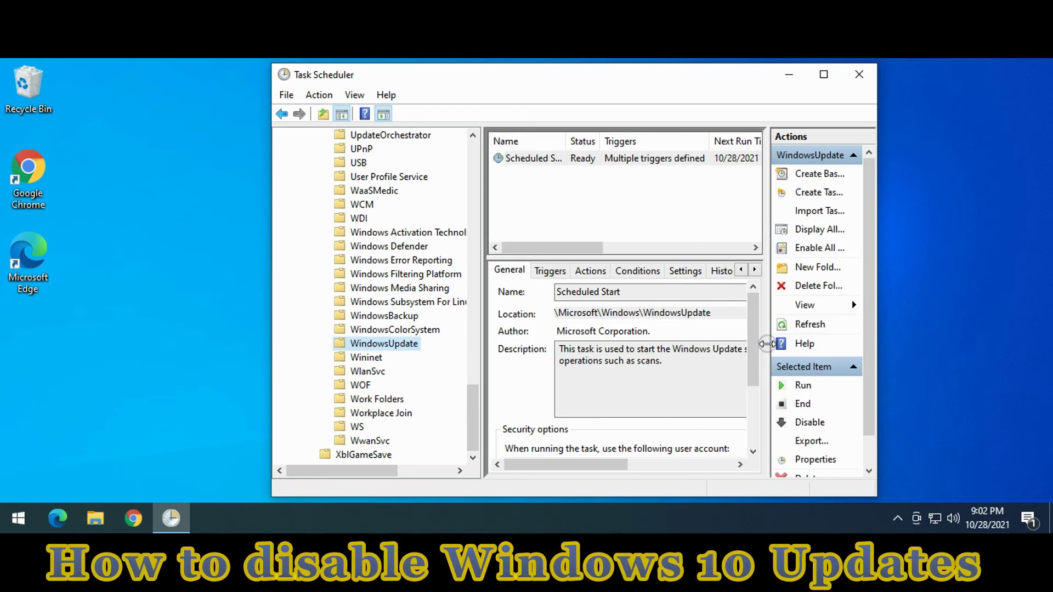
pyautogui.click(581, 159)
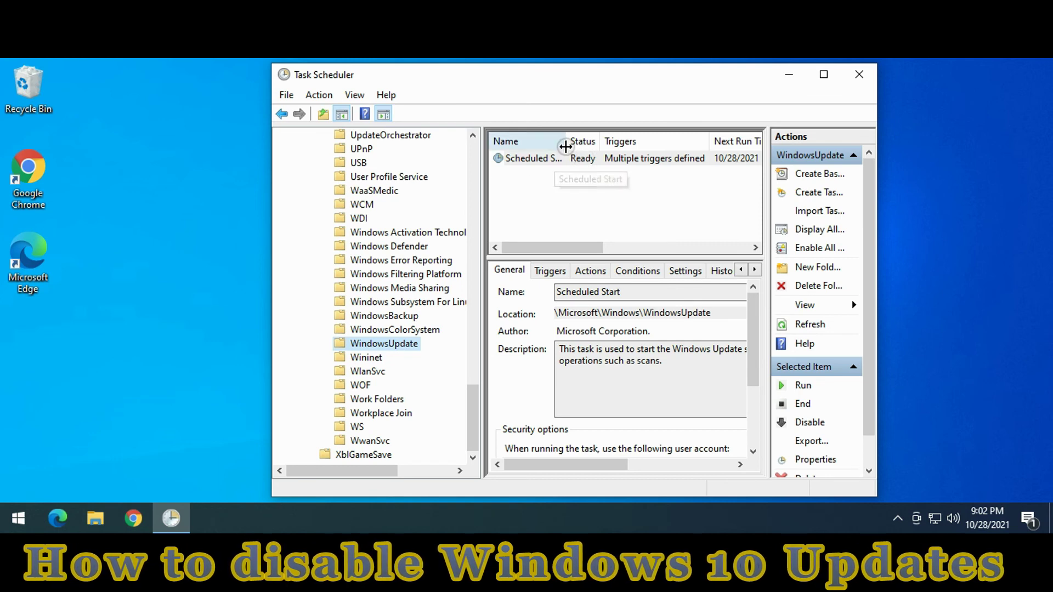
pyautogui.moveTo(565, 141); pyautogui.dragTo(603, 140)
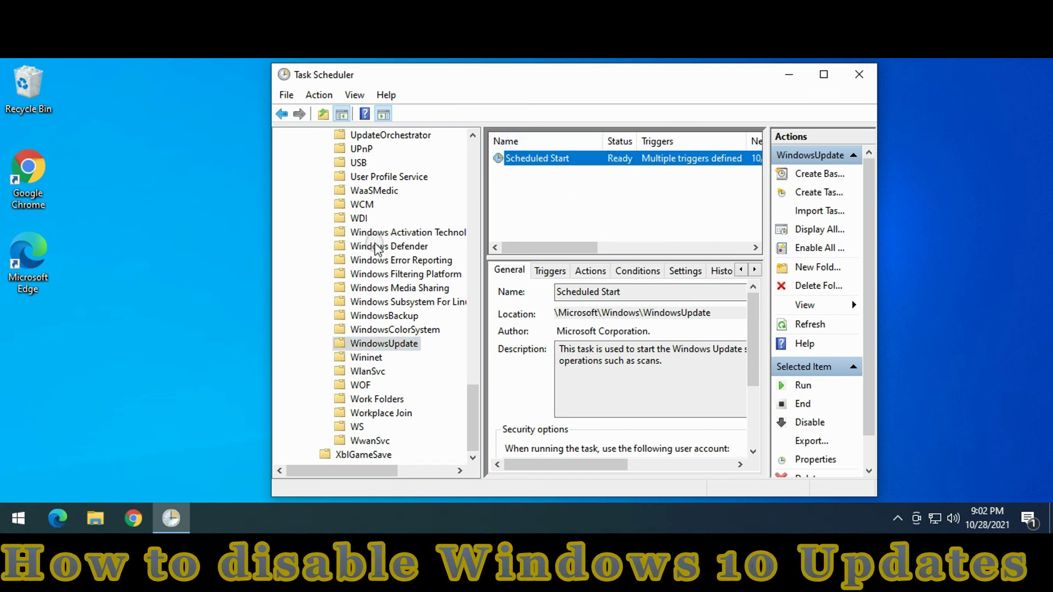
pyautogui.moveTo(270, 242); pyautogui.dragTo(113, 243)
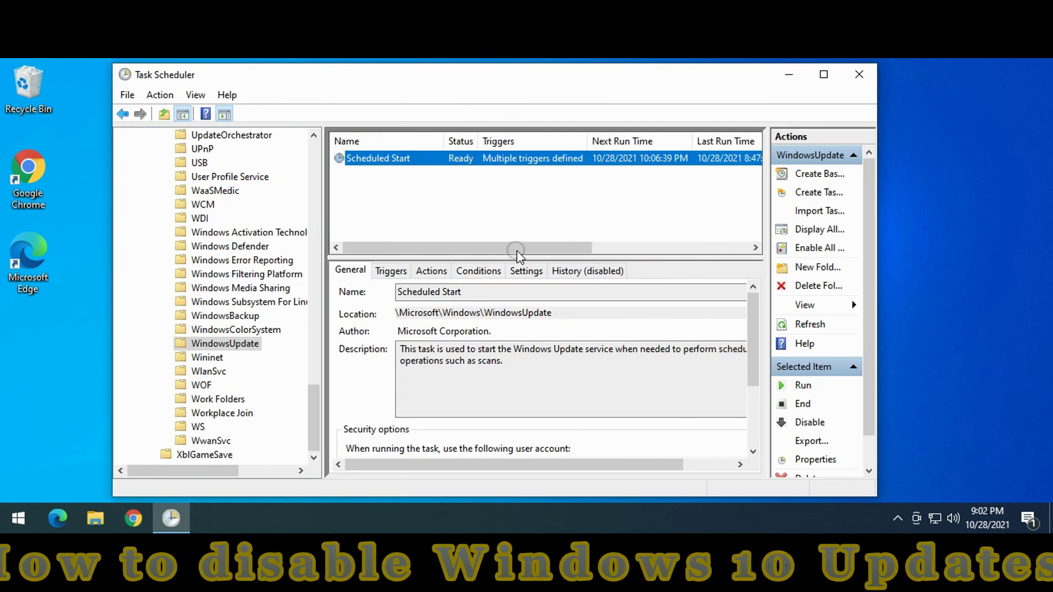
# Step: Disable the Scheduled Start task, widening the Status column to check it, and close Task Scheduler
pyautogui.rightClick(457, 166)
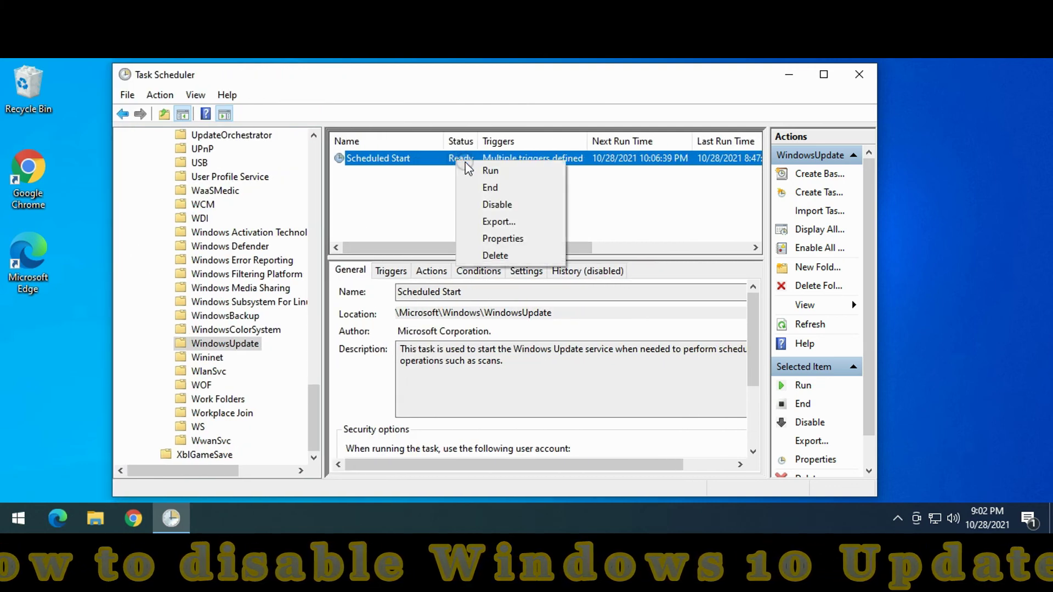
pyautogui.click(494, 205)
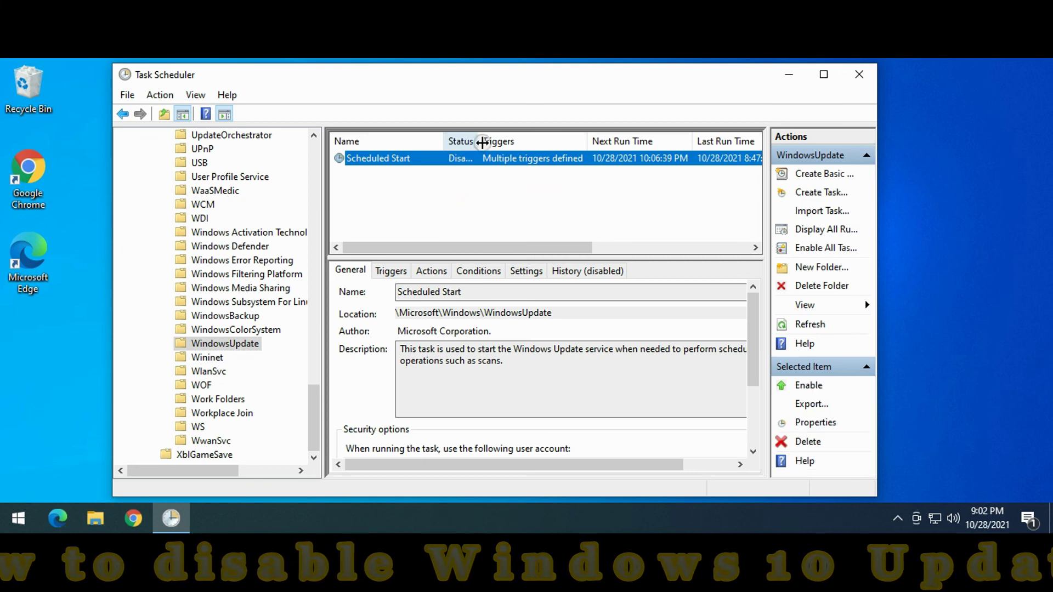
pyautogui.moveTo(482, 143); pyautogui.dragTo(537, 142)
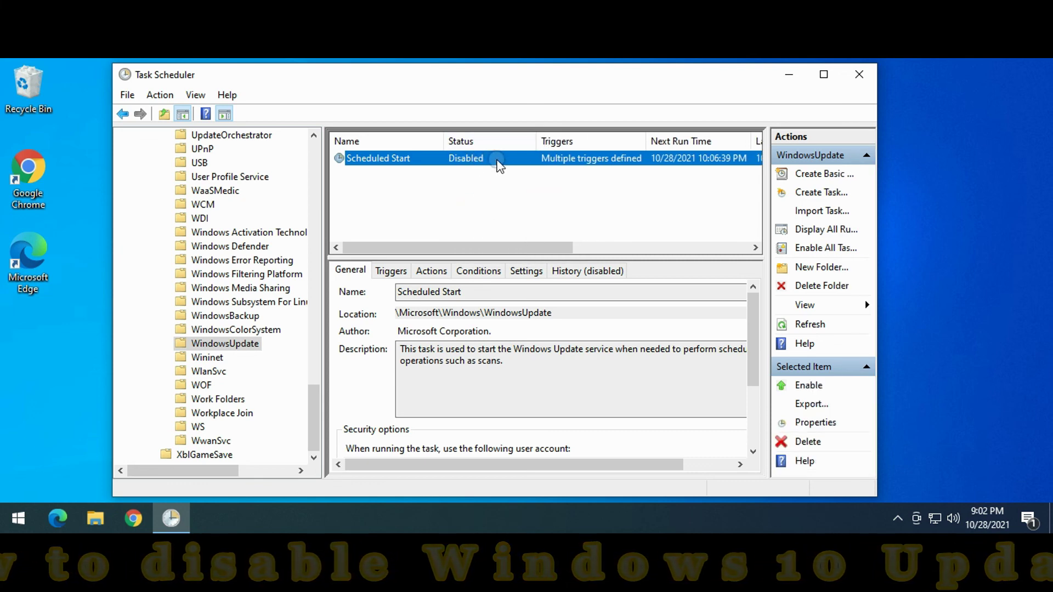
pyautogui.click(862, 82)
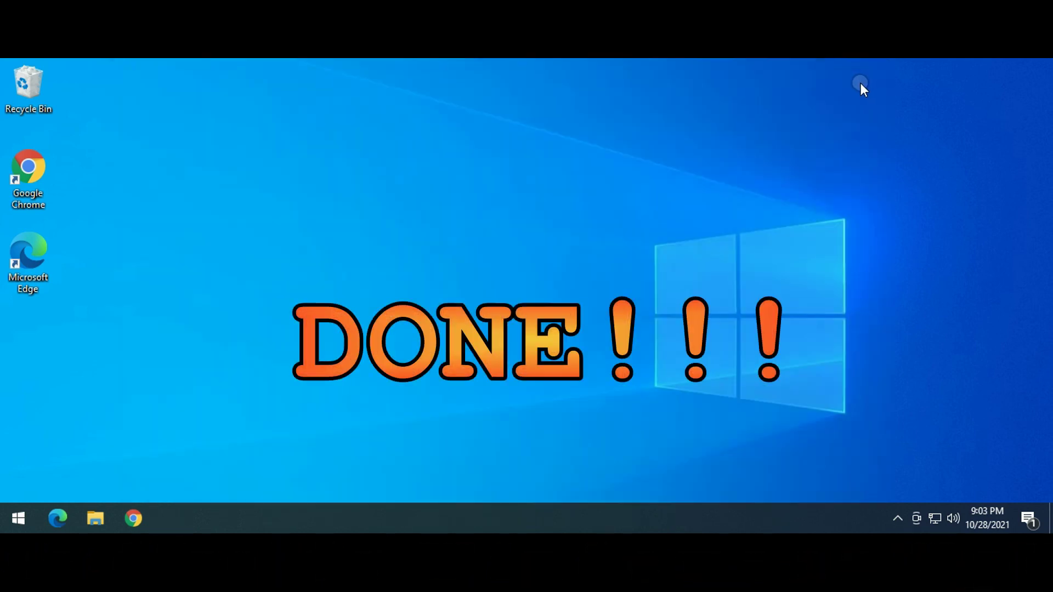